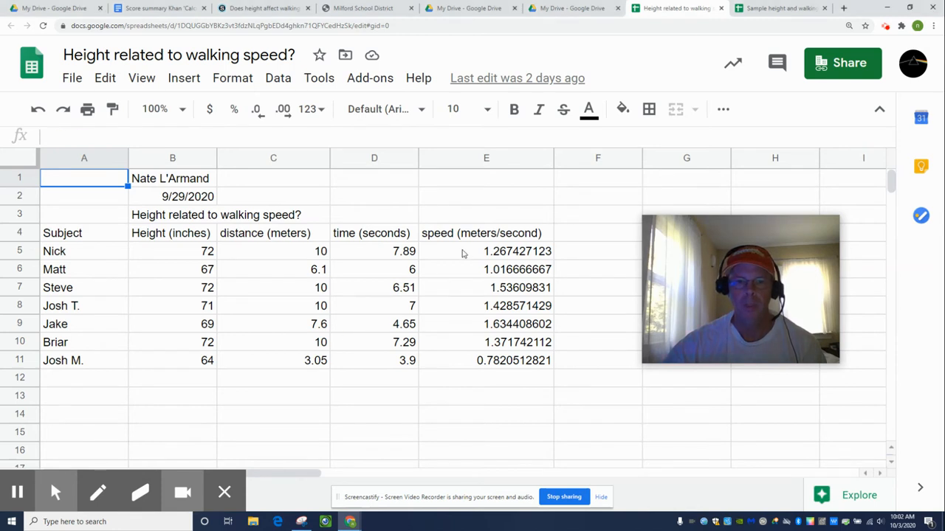
# Step: Clear the calculated speeds from cells E5:E11
pyautogui.moveTo(464, 254); pyautogui.dragTo(456, 360)
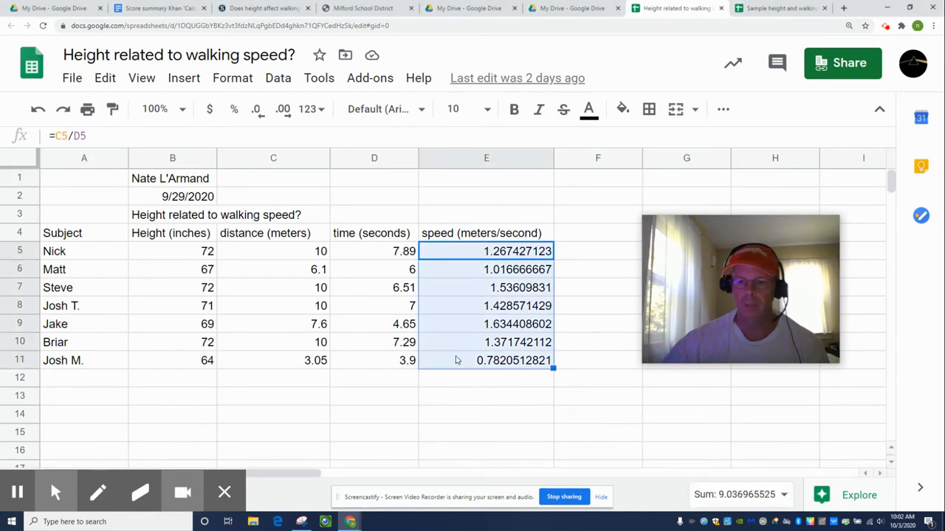
pyautogui.press('Delete')
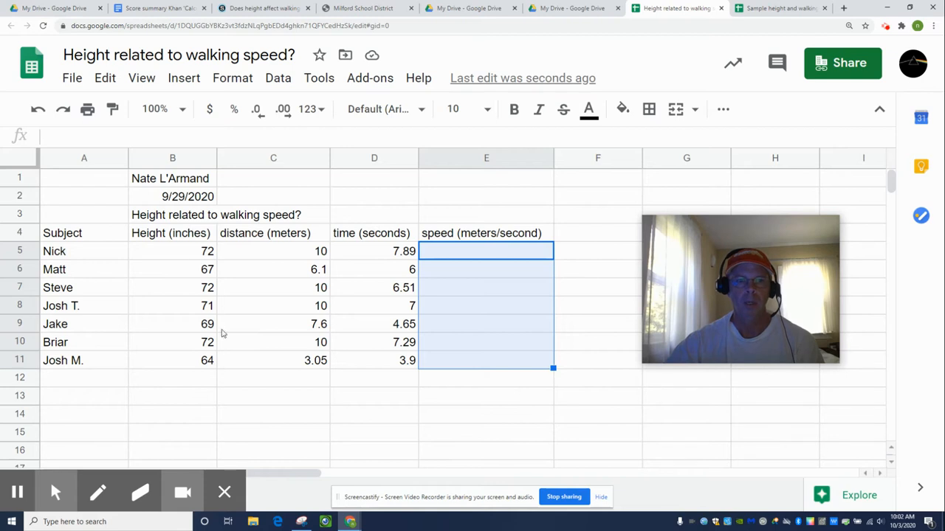
# Step: Enter the speed formula =C5/D5 in E5 and fill it down through E11
pyautogui.click(479, 255)
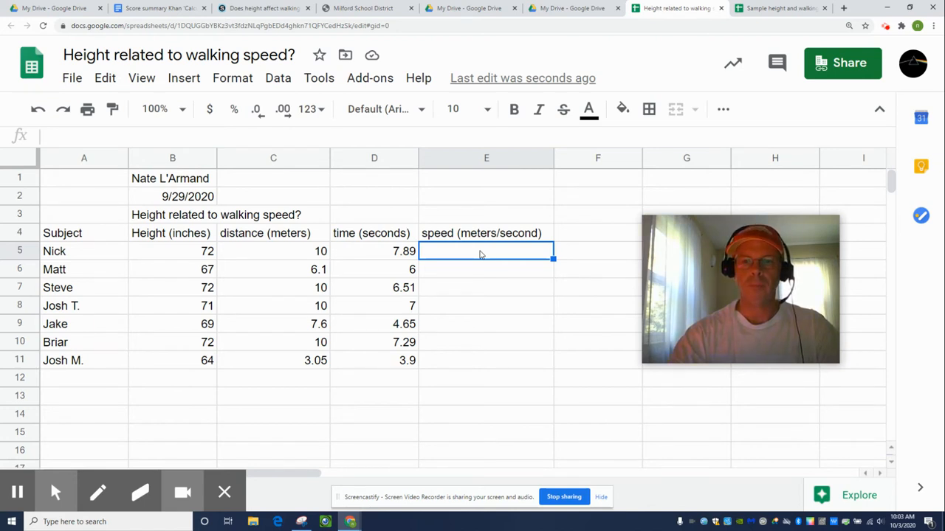
pyautogui.write('=')
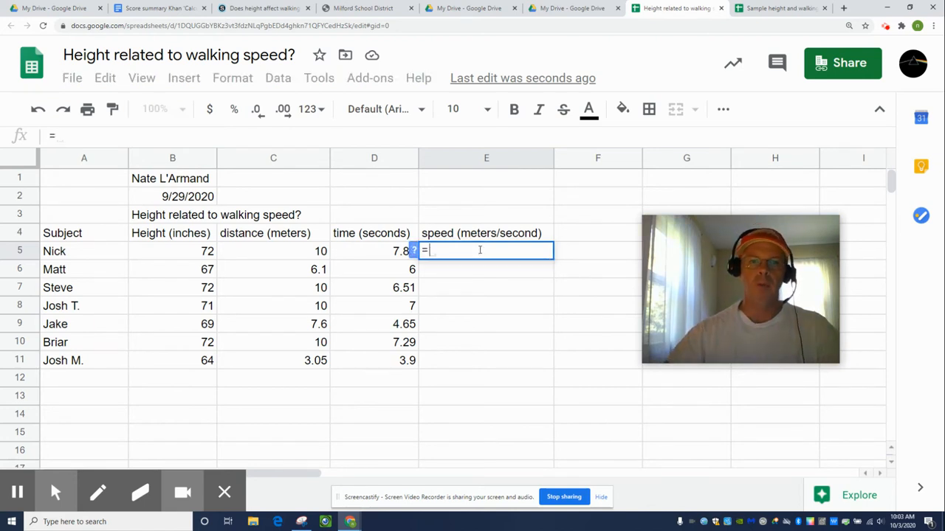
pyautogui.click(271, 255)
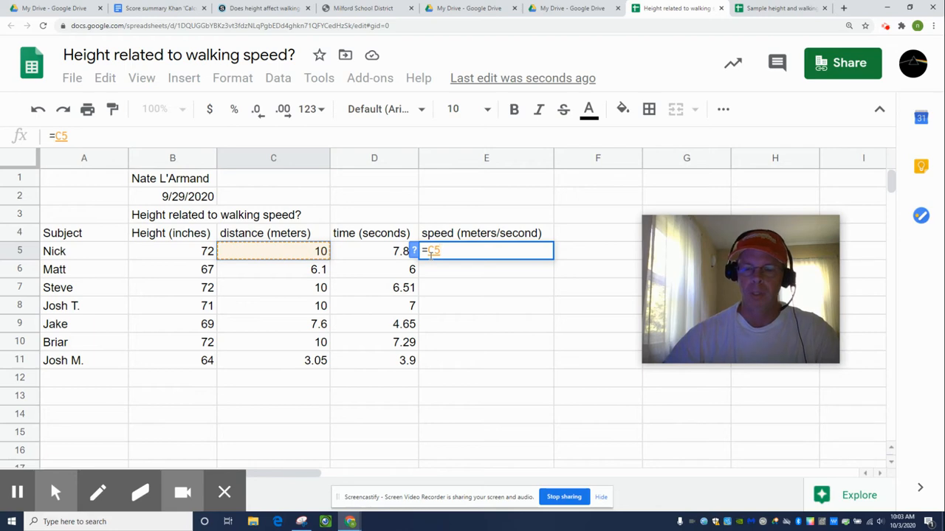
pyautogui.write('/')
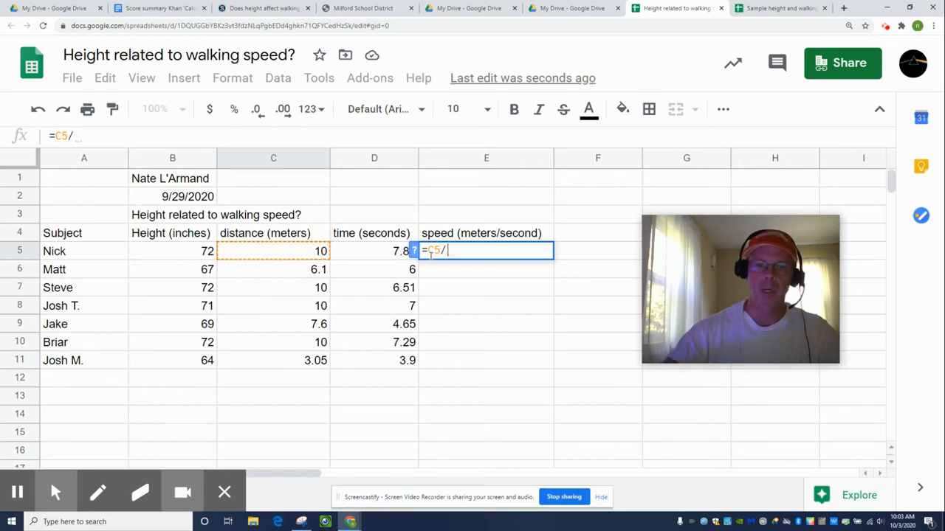
pyautogui.click(375, 253)
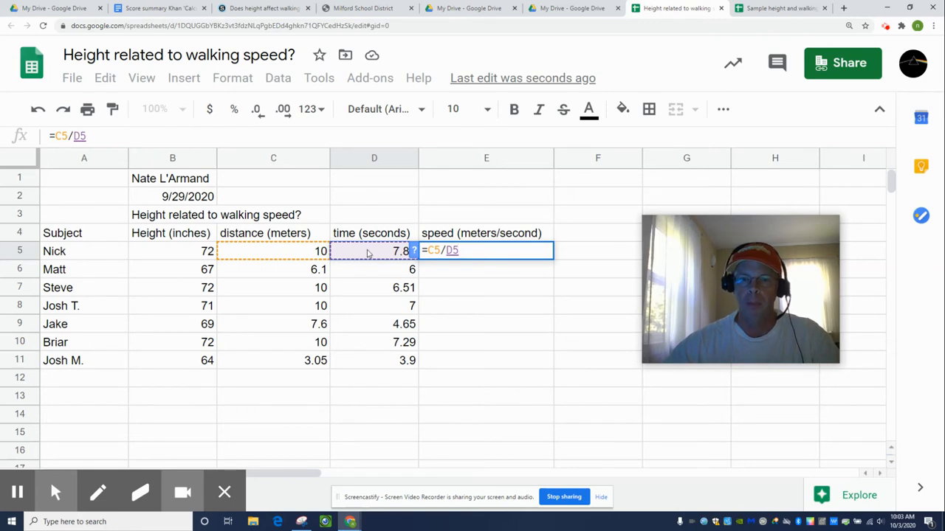
pyautogui.press('Return')
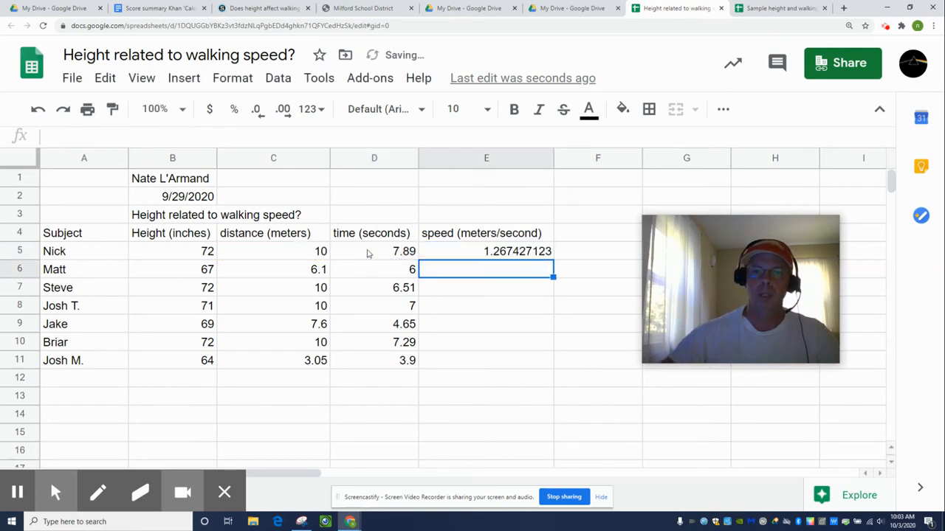
pyautogui.click(450, 255)
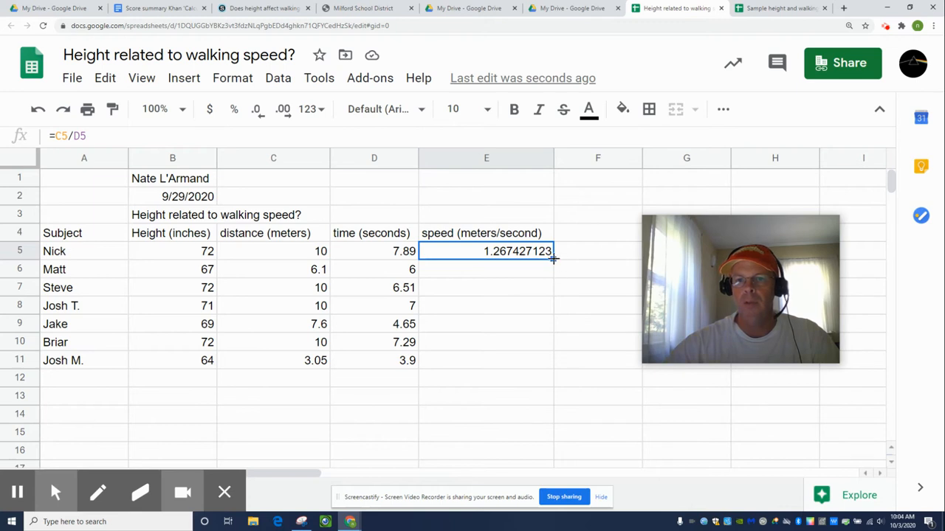
pyautogui.moveTo(552, 258); pyautogui.dragTo(554, 365)
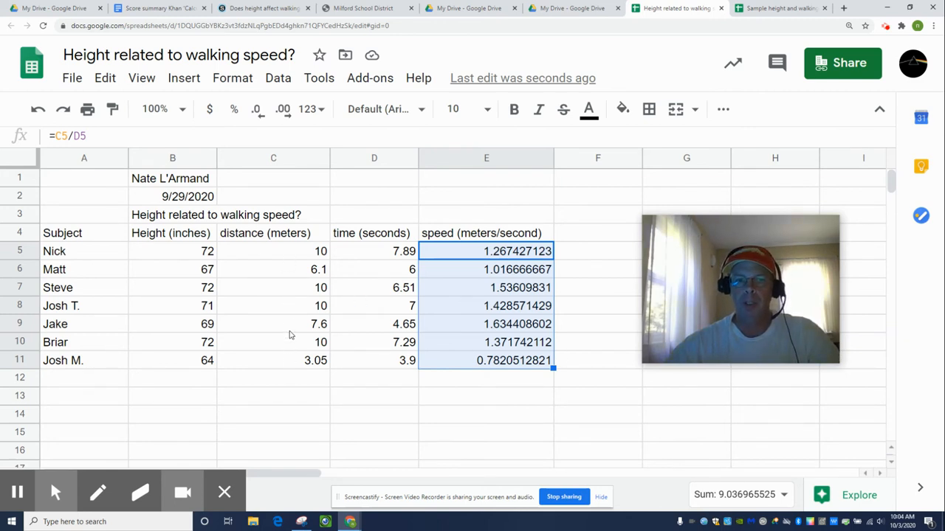
# Step: Examine the individual distance values in C5:C11 that the speed formulas refer to
pyautogui.click(288, 257)
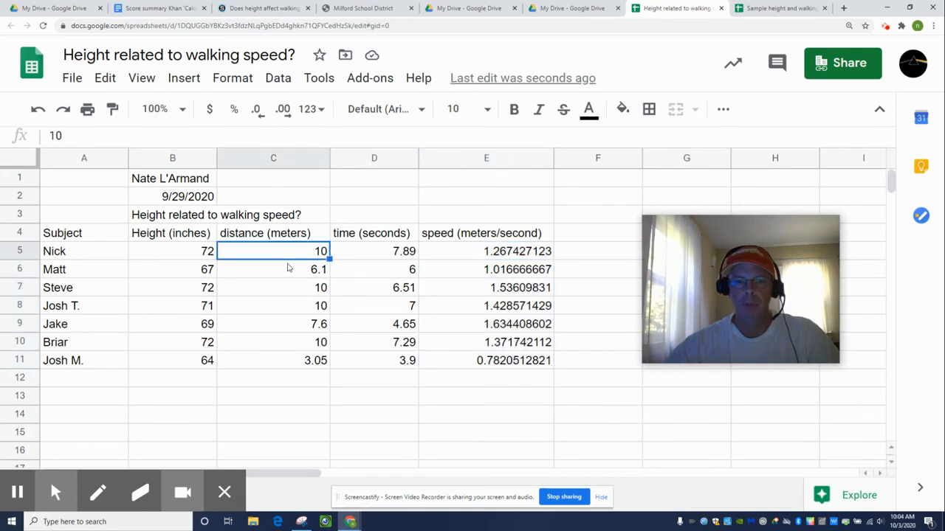
pyautogui.click(289, 268)
pyautogui.click(290, 285)
pyautogui.click(288, 310)
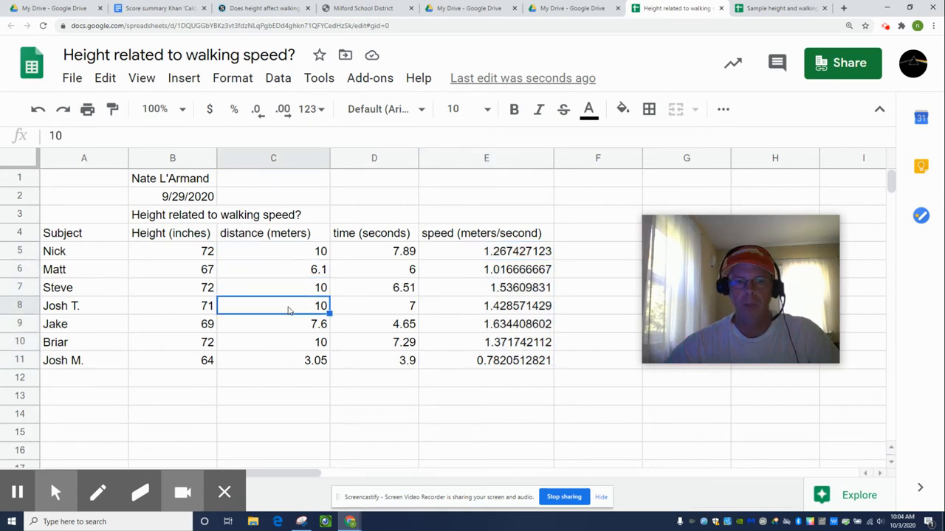
pyautogui.click(282, 254)
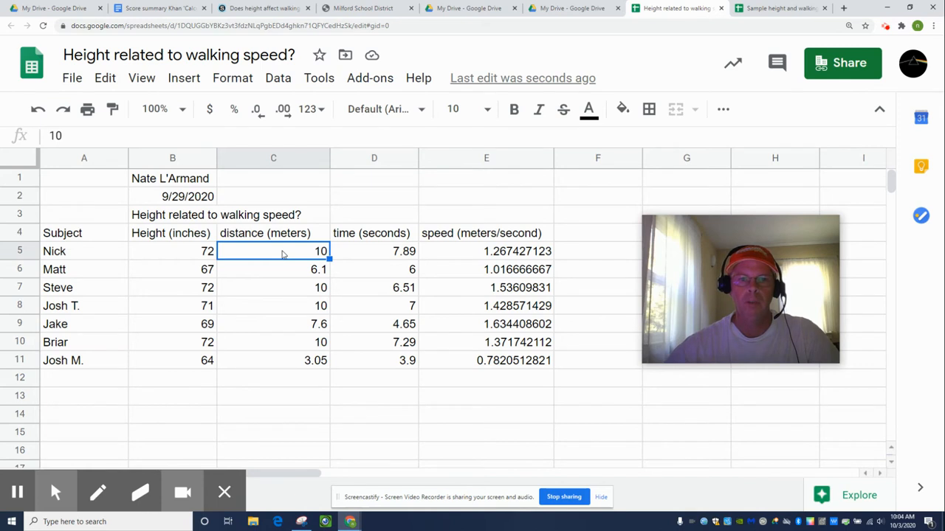
pyautogui.click(278, 273)
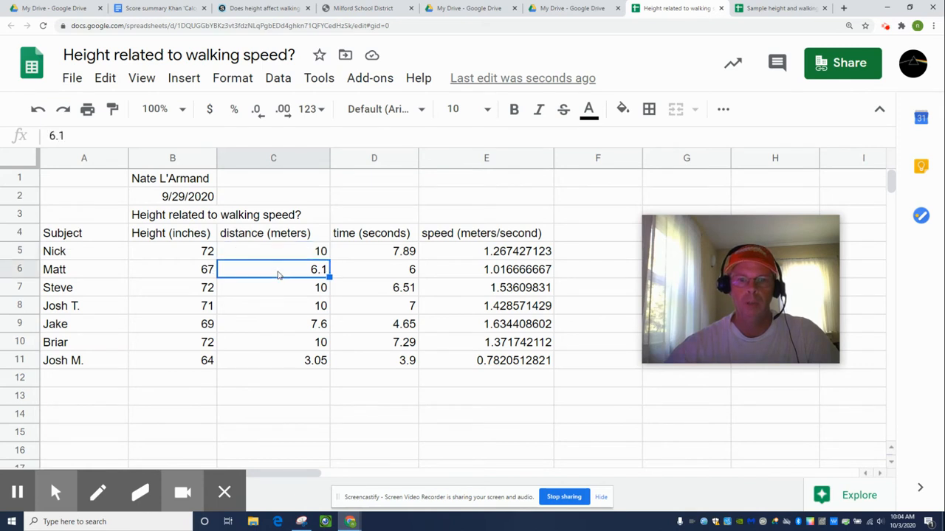
pyautogui.click(281, 324)
pyautogui.click(283, 360)
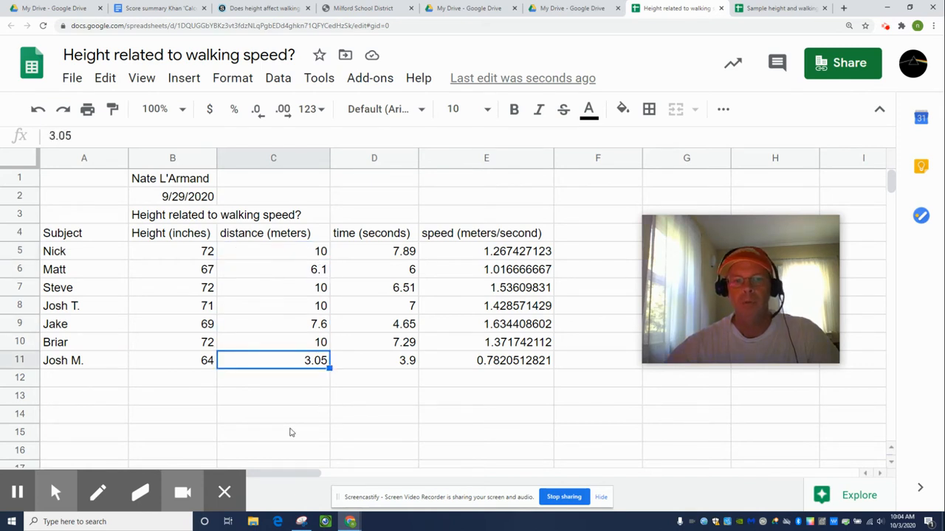
pyautogui.click(21, 450)
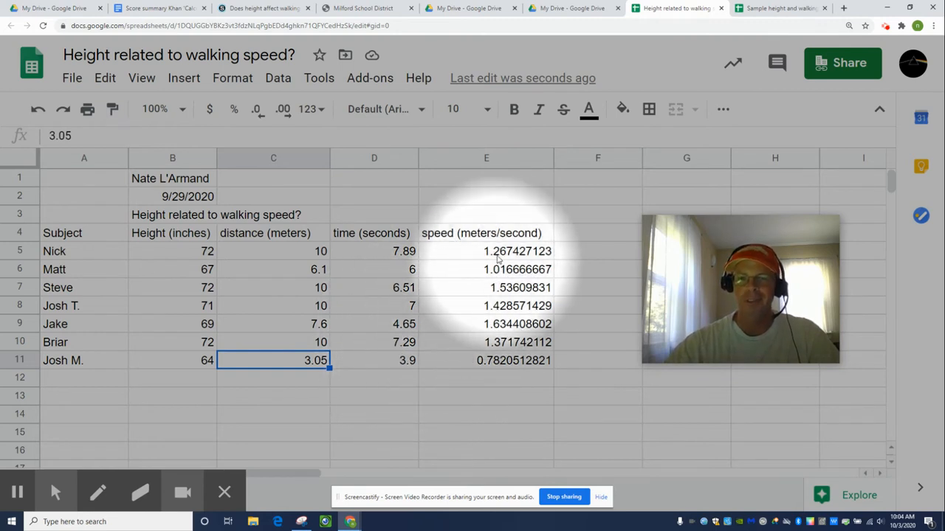
# Step: Reduce the speed values in E5:E11 to one decimal place
pyautogui.moveTo(509, 251); pyautogui.dragTo(496, 360)
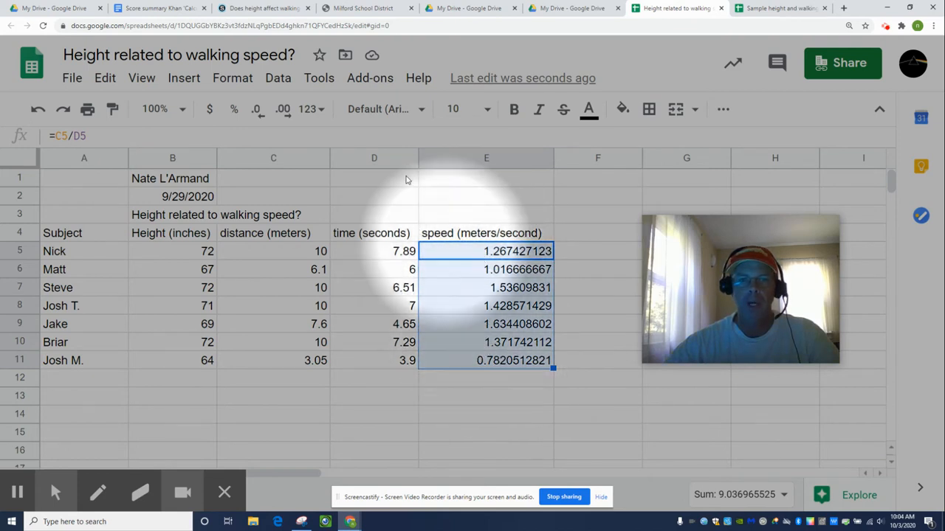
pyautogui.click(256, 112)
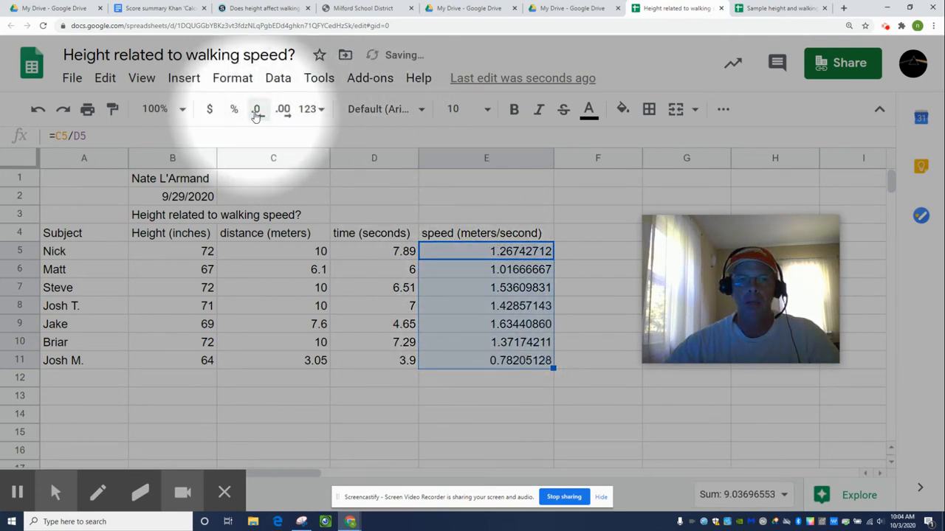
pyautogui.click(256, 114)
pyautogui.click(256, 113)
pyautogui.click(257, 113)
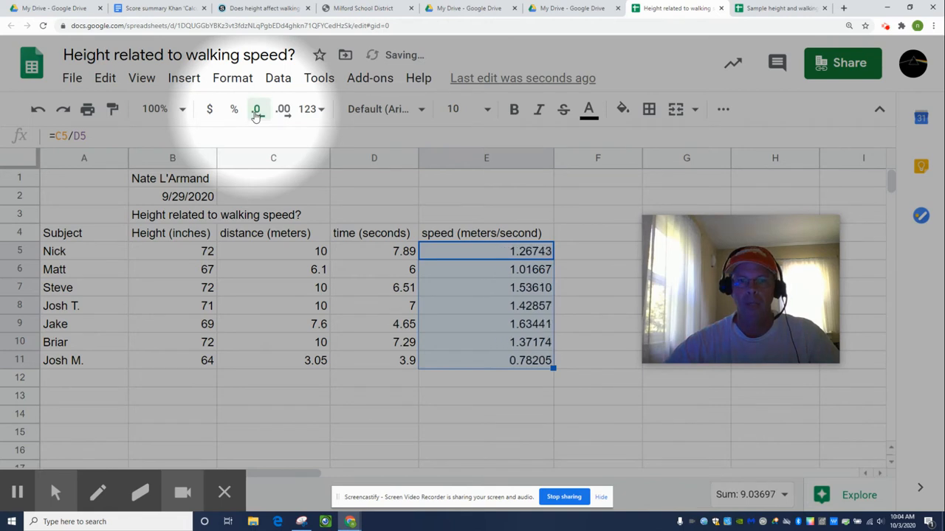
pyautogui.click(256, 113)
pyautogui.click(256, 113)
pyautogui.click(256, 113)
pyautogui.click(257, 113)
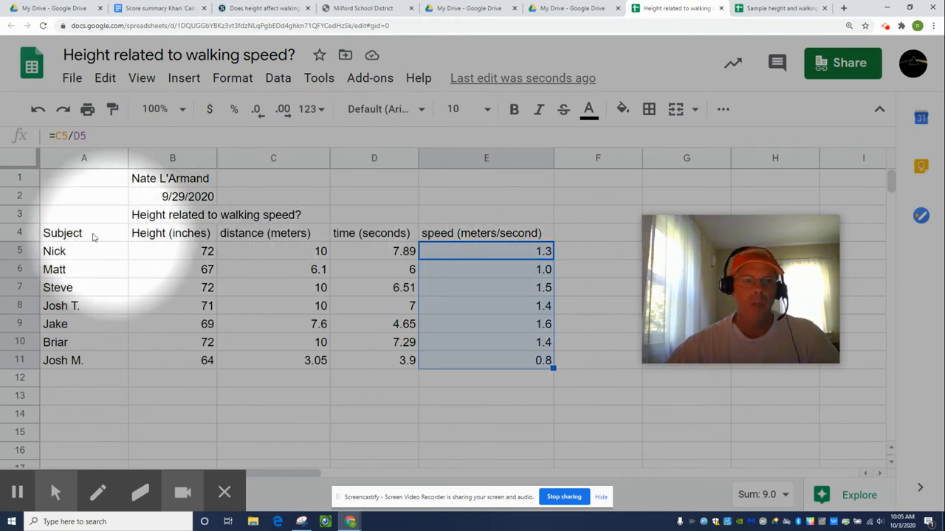
# Step: Center the contents of the data table A4:E11 horizontally and apply borders to all of its cells
pyautogui.moveTo(87, 233); pyautogui.dragTo(508, 361)
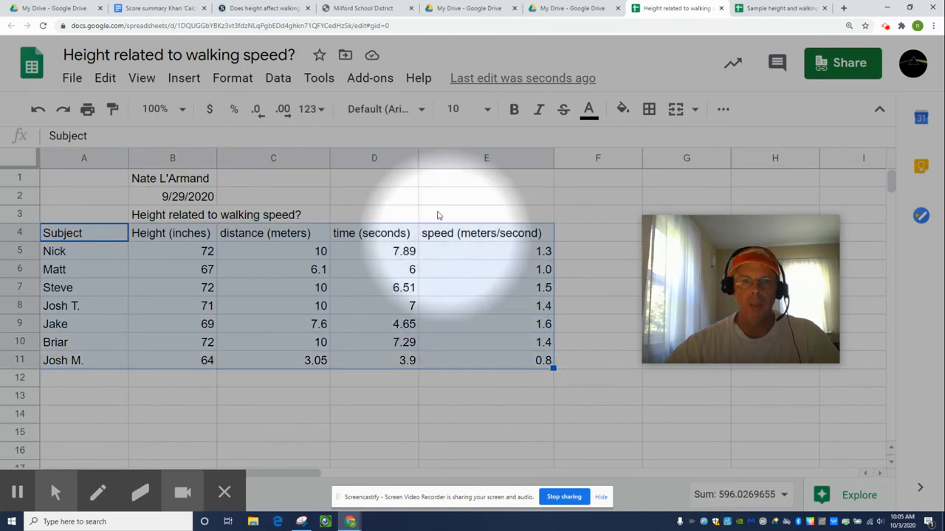
pyautogui.click(721, 112)
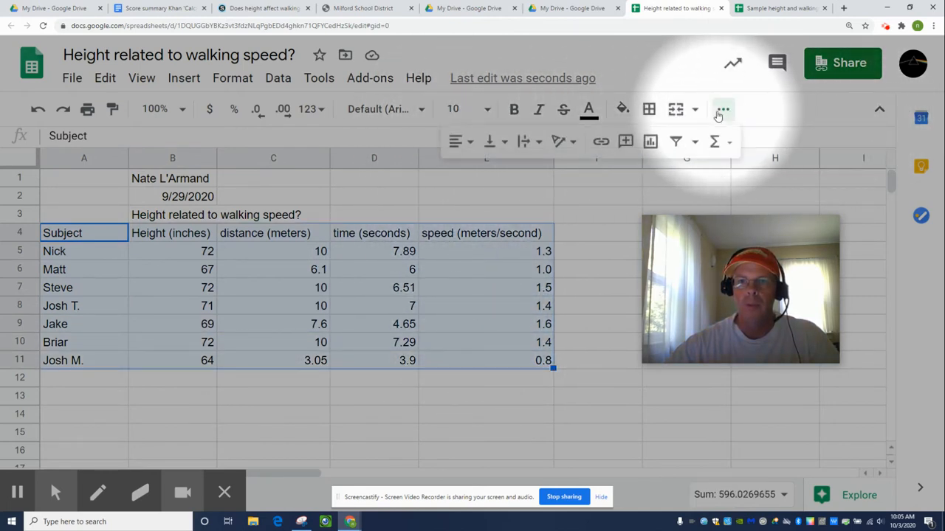
pyautogui.click(462, 141)
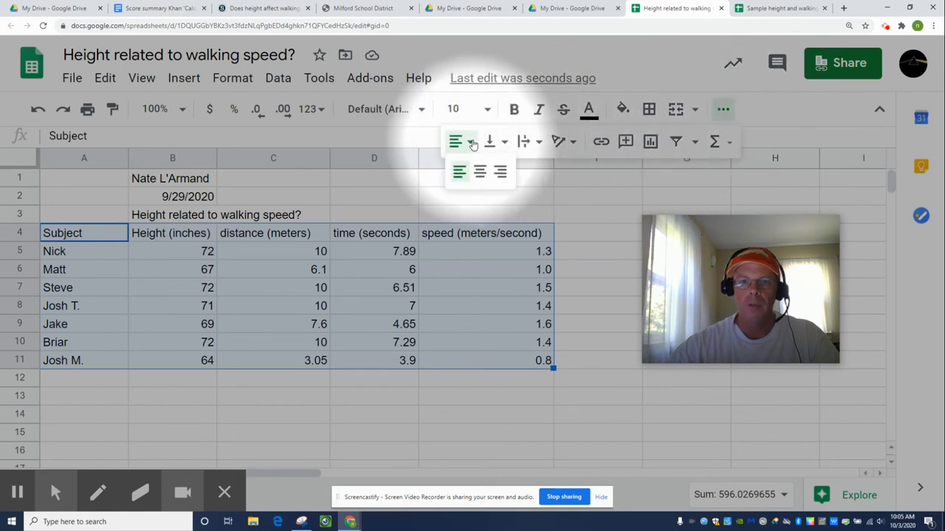
pyautogui.click(480, 172)
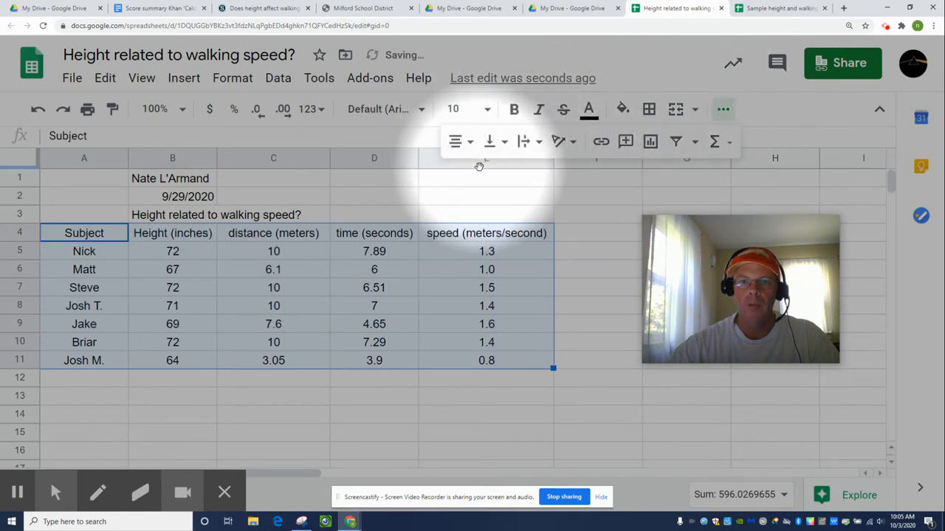
pyautogui.click(649, 110)
pyautogui.click(655, 144)
pyautogui.click(628, 231)
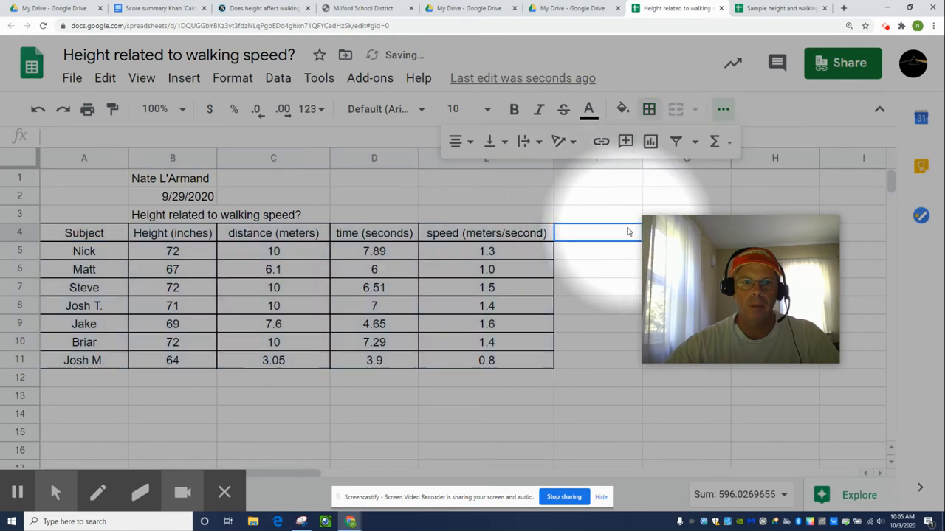
# Step: Move the table title from B3 to A3 and center it across the merged cells A3:E3
pyautogui.click(198, 217)
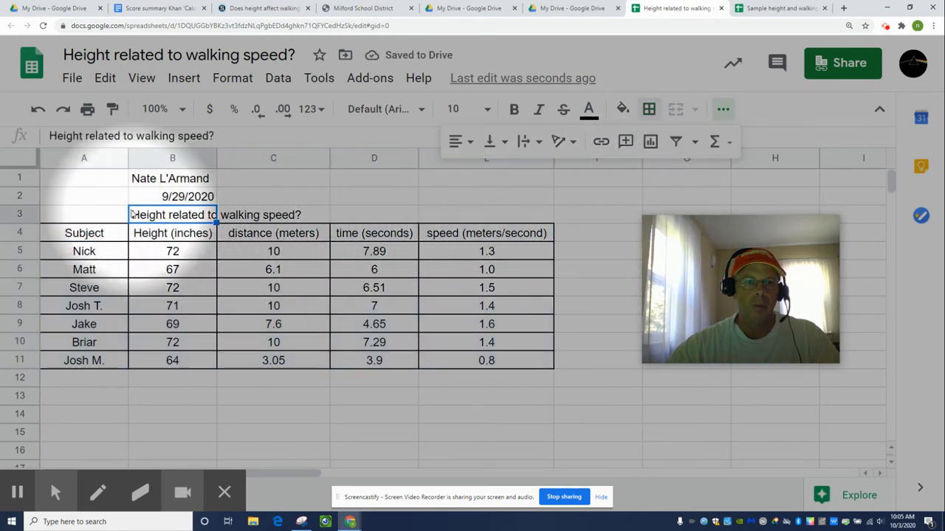
pyautogui.moveTo(129, 213); pyautogui.dragTo(508, 215)
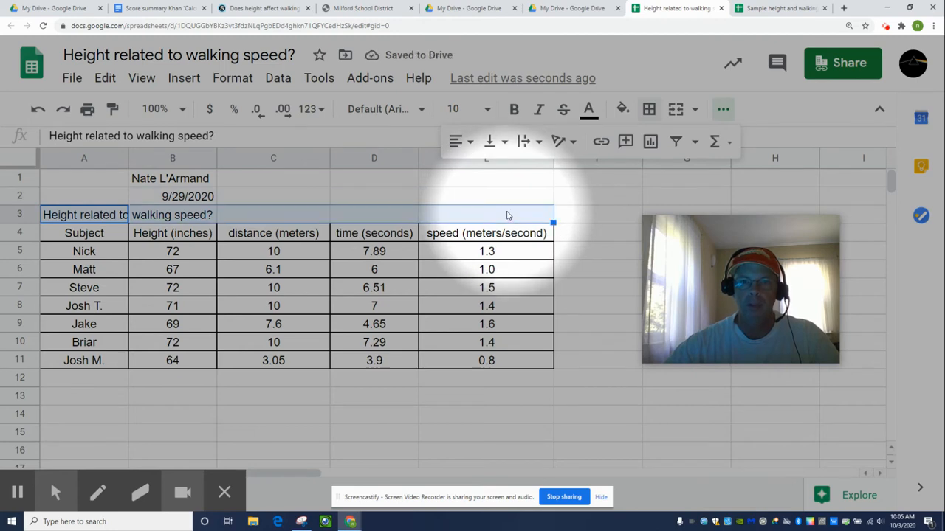
pyautogui.click(530, 144)
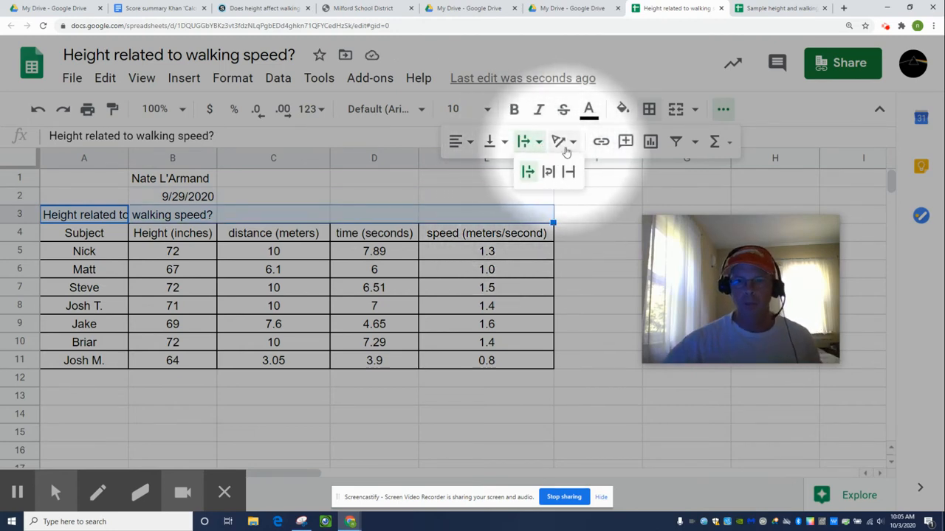
pyautogui.click(676, 111)
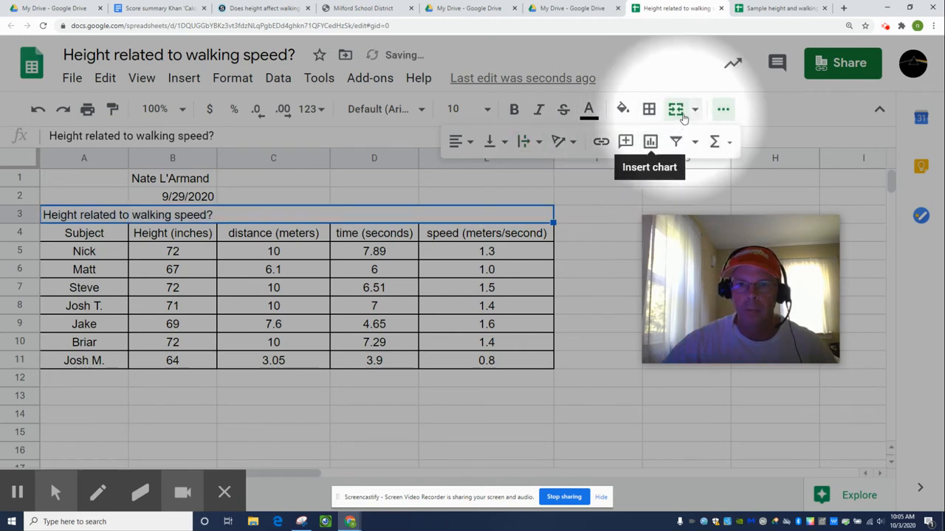
pyautogui.click(456, 141)
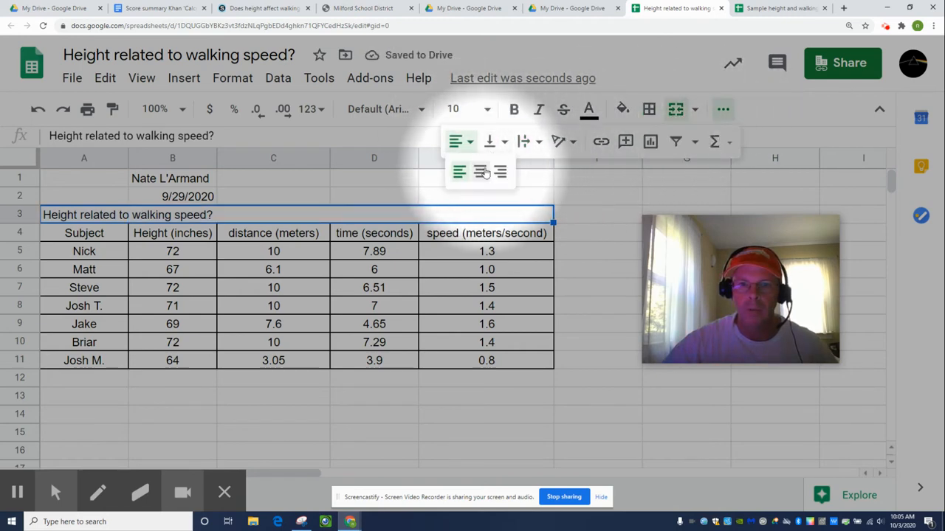
pyautogui.click(490, 169)
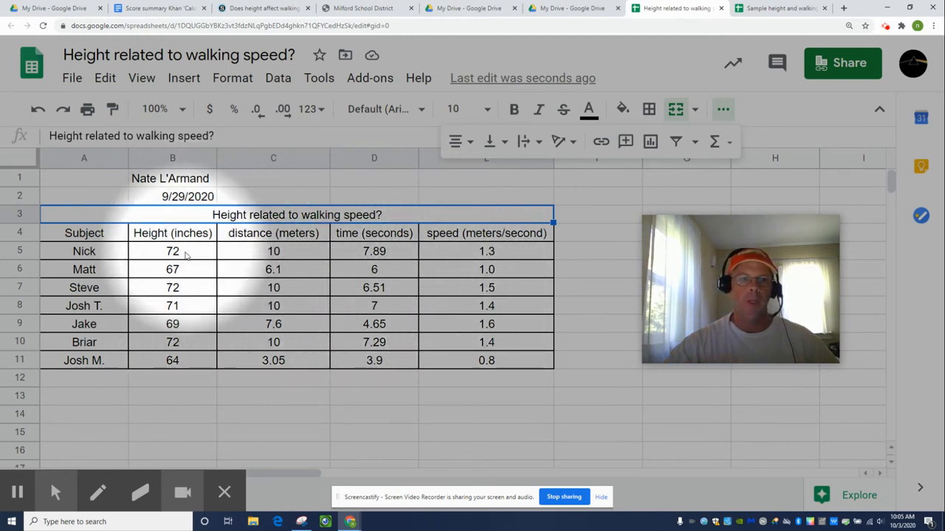
# Step: Insert a chart from the height values in B5:B11 and the speed values in E5:E11
pyautogui.moveTo(185, 254); pyautogui.dragTo(180, 361)
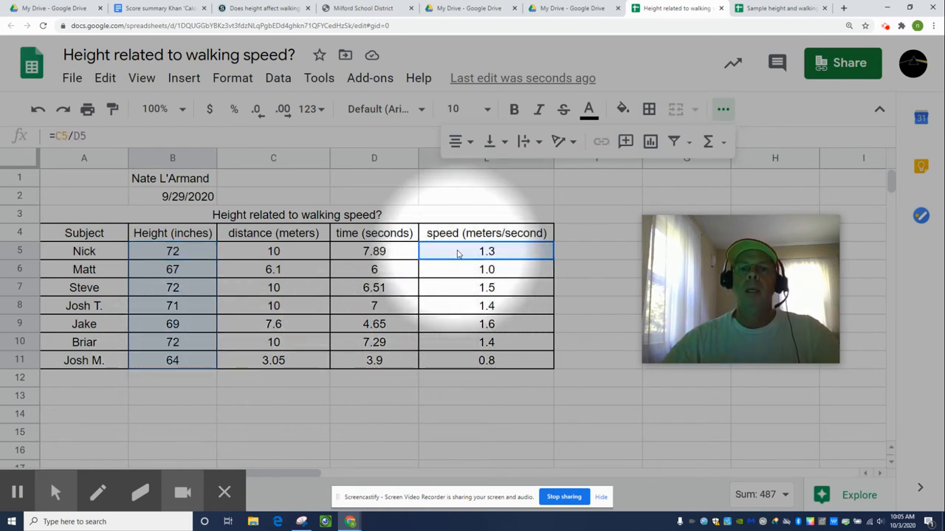
pyautogui.moveTo(458, 254); pyautogui.dragTo(460, 364)
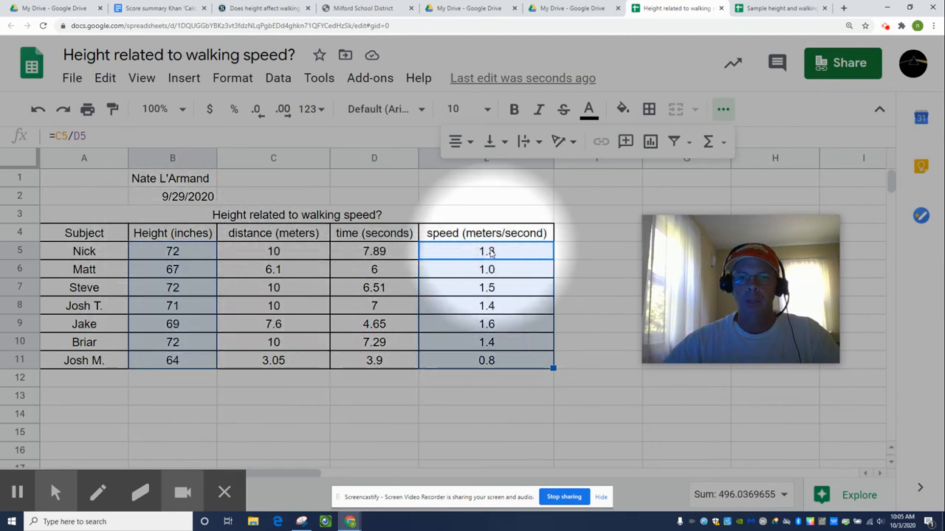
pyautogui.click(186, 78)
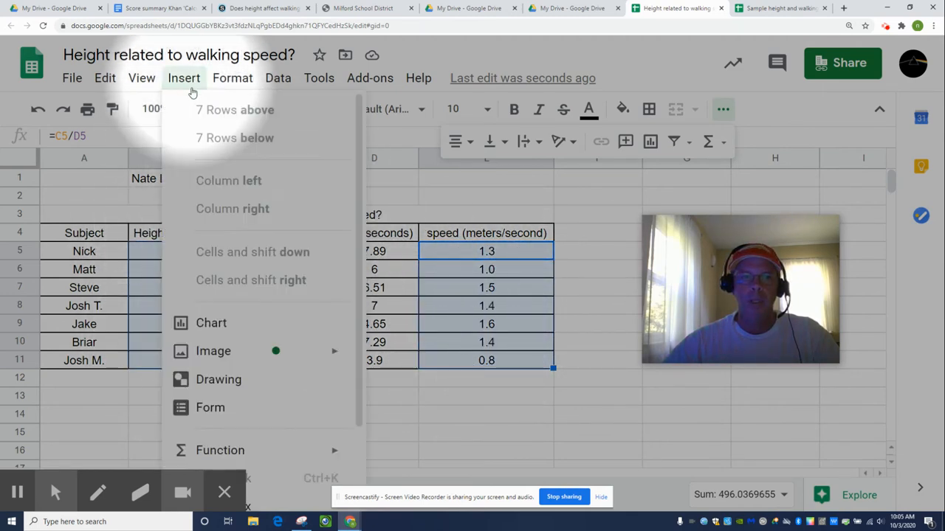
pyautogui.click(245, 330)
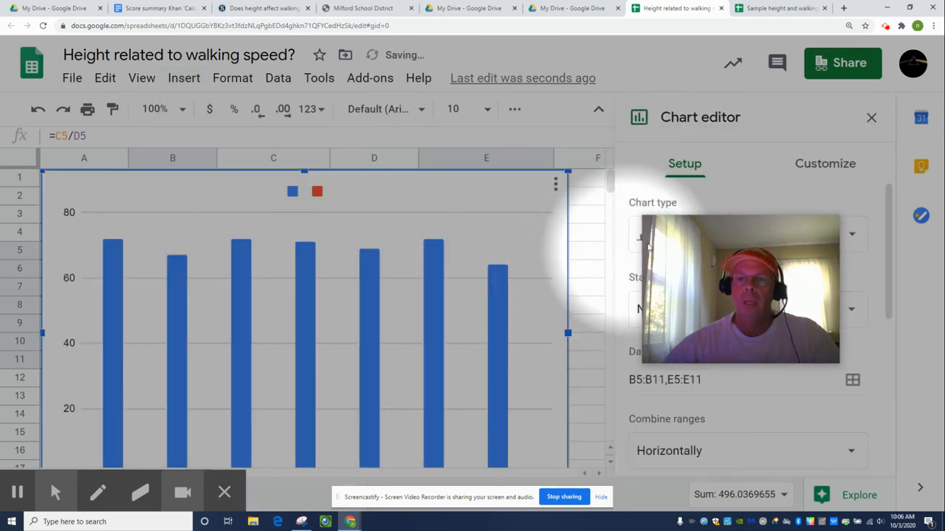
# Step: Change the chart type from column chart to scatter chart
pyautogui.moveTo(727, 257); pyautogui.dragTo(765, 101)
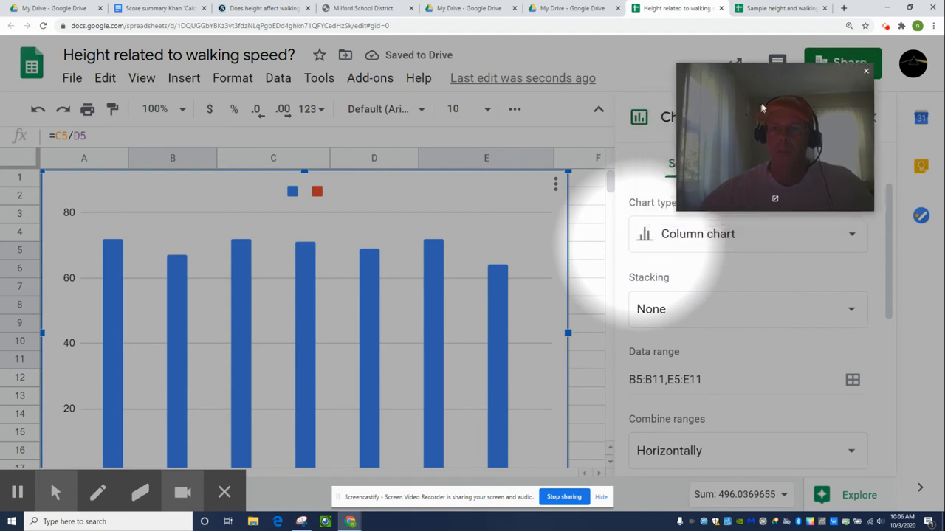
pyautogui.click(736, 242)
pyautogui.scroll(-4, 746, 310)
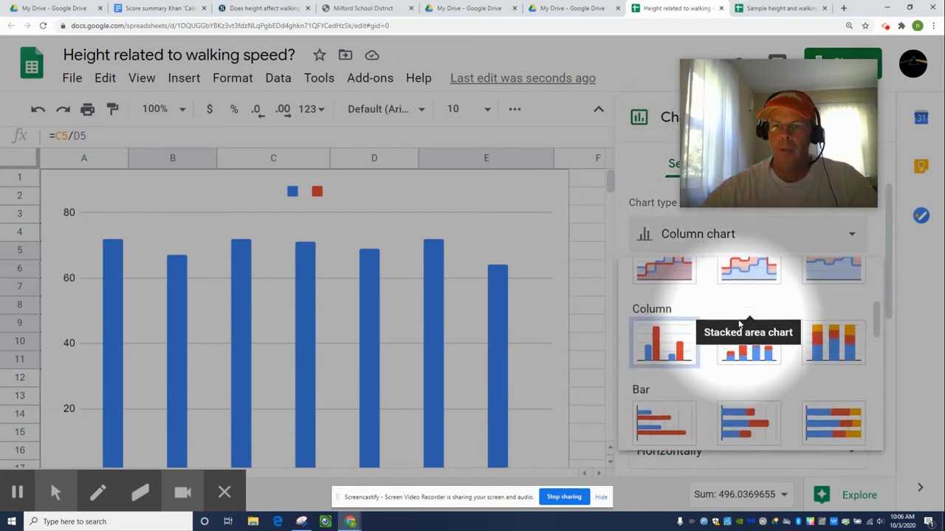
pyautogui.scroll(-1, 739, 323)
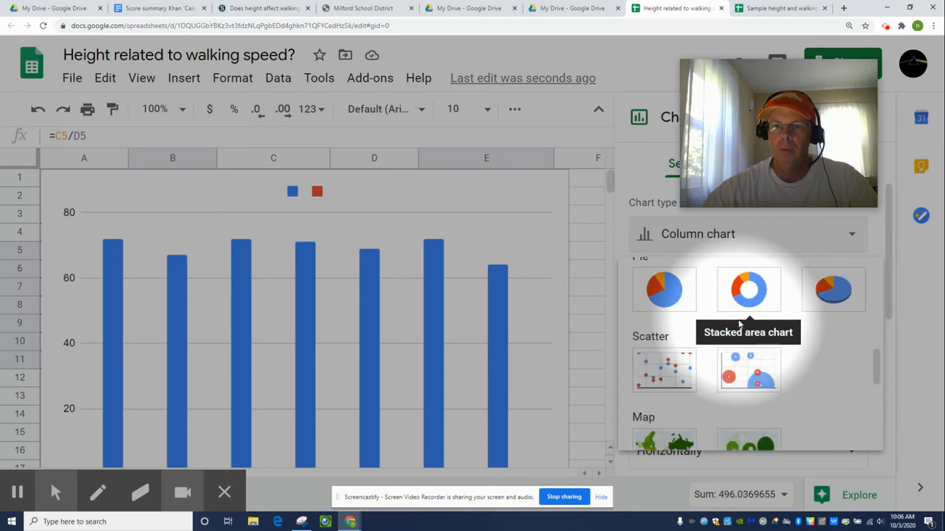
pyautogui.click(660, 369)
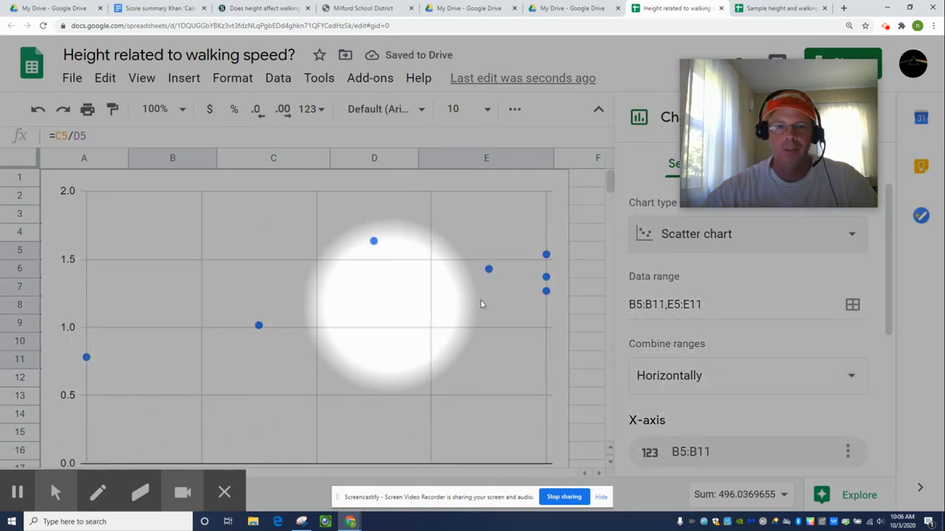
# Step: Set the chart title to "Walking pace as a function of height"
pyautogui.moveTo(822, 172)
pyautogui.moveTo(821, 143); pyautogui.dragTo(760, 401)
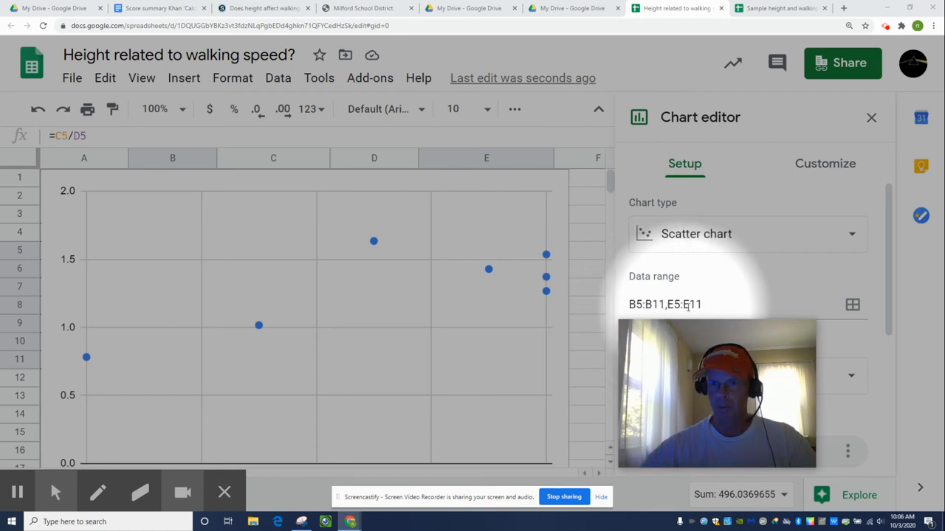
pyautogui.click(812, 169)
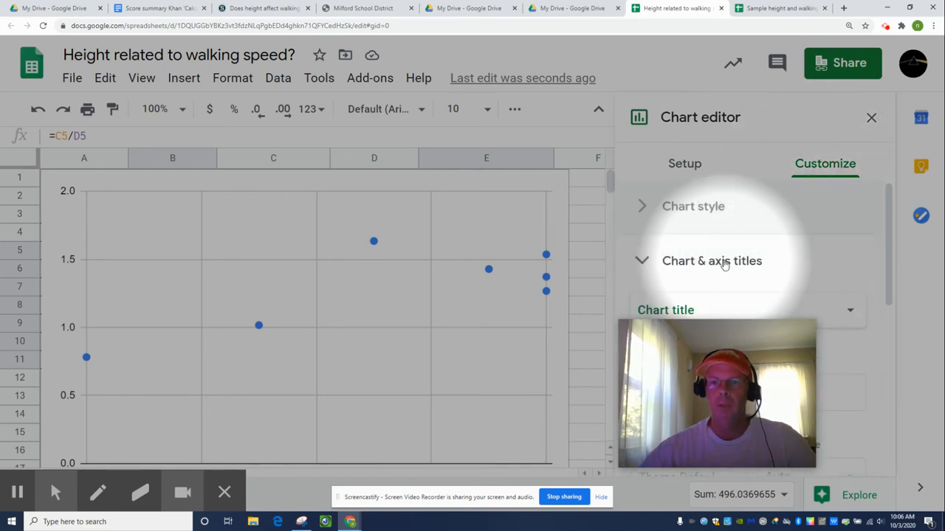
pyautogui.scroll(-2, 724, 265)
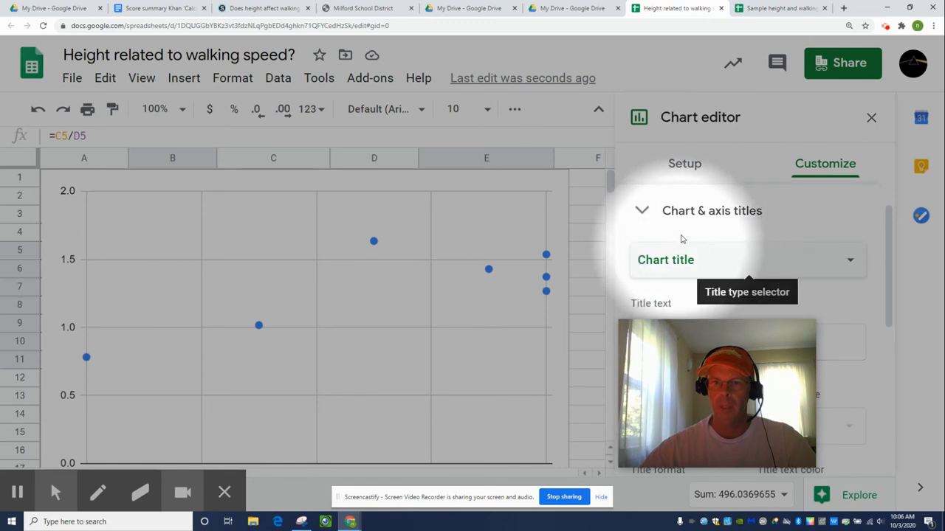
pyautogui.scroll(-1, 731, 255)
pyautogui.scroll(-1, 731, 254)
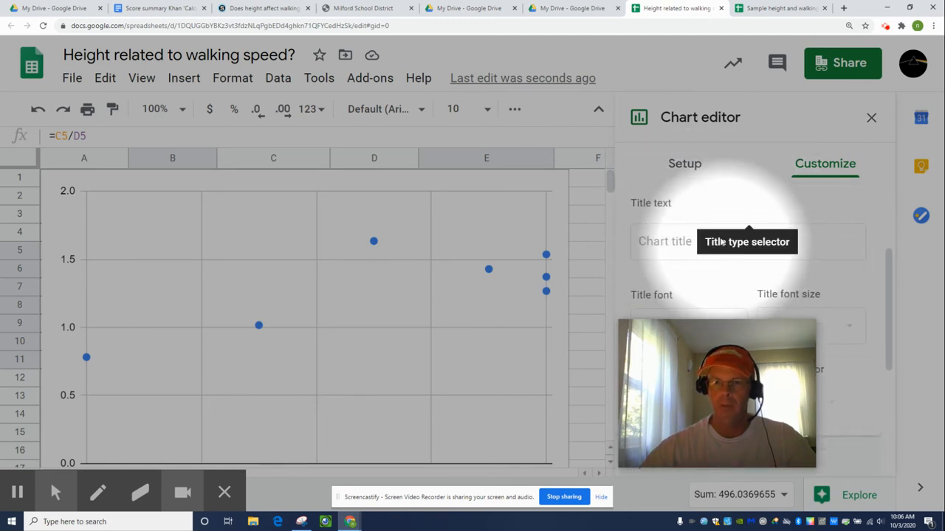
pyautogui.click(670, 237)
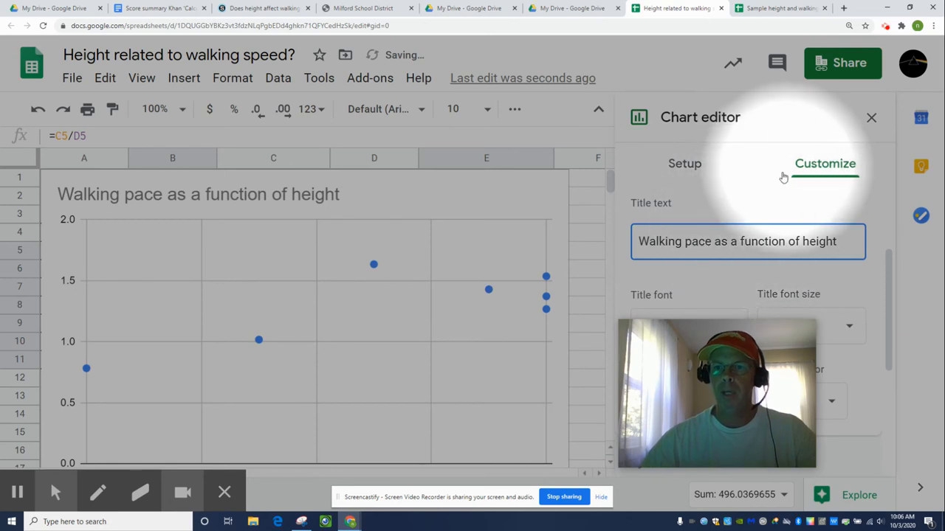
# Step: Set the chart's horizontal axis title to "height (inches)"
pyautogui.scroll(2, 719, 238)
pyautogui.click(694, 261)
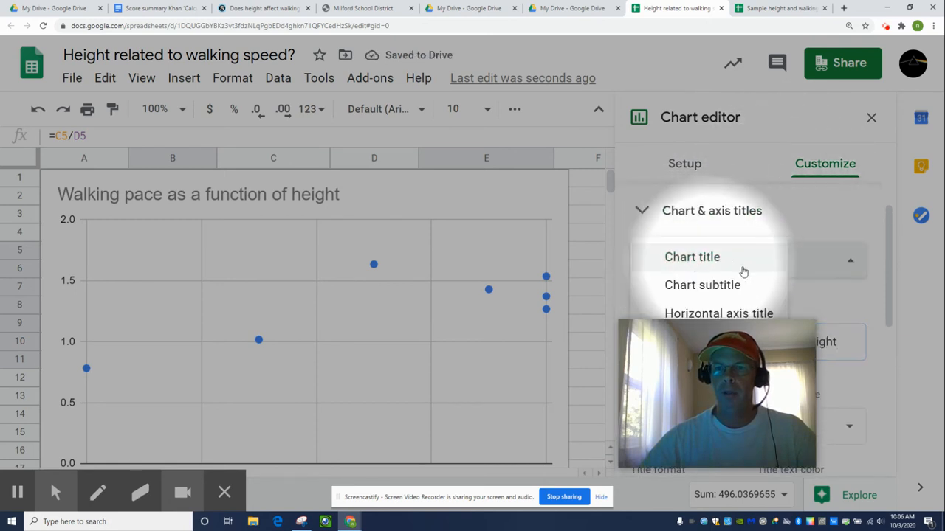
pyautogui.click(712, 312)
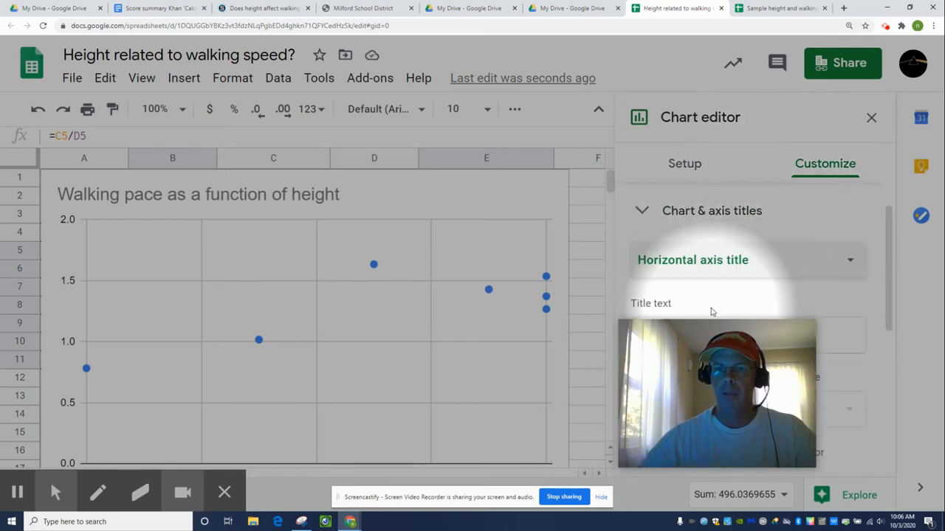
pyautogui.scroll(-1, 711, 308)
pyautogui.click(707, 240)
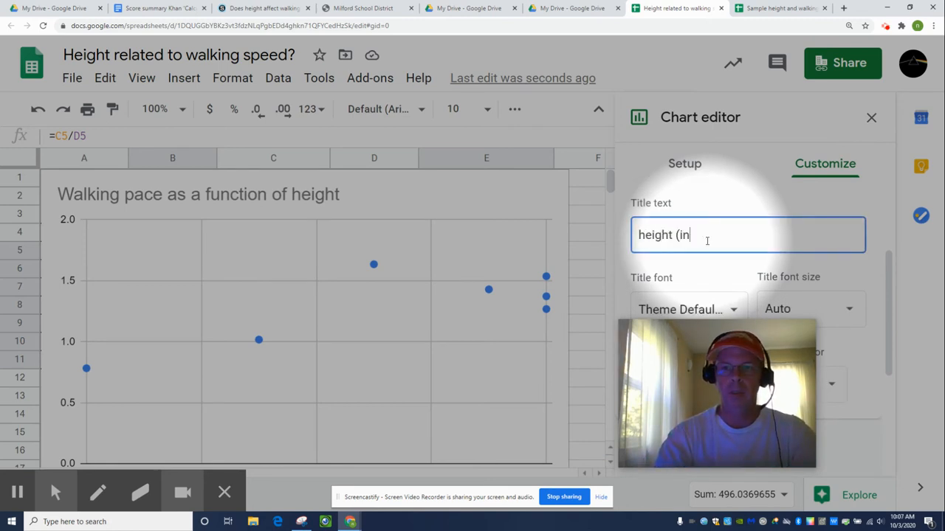
pyautogui.write('height (inches)')
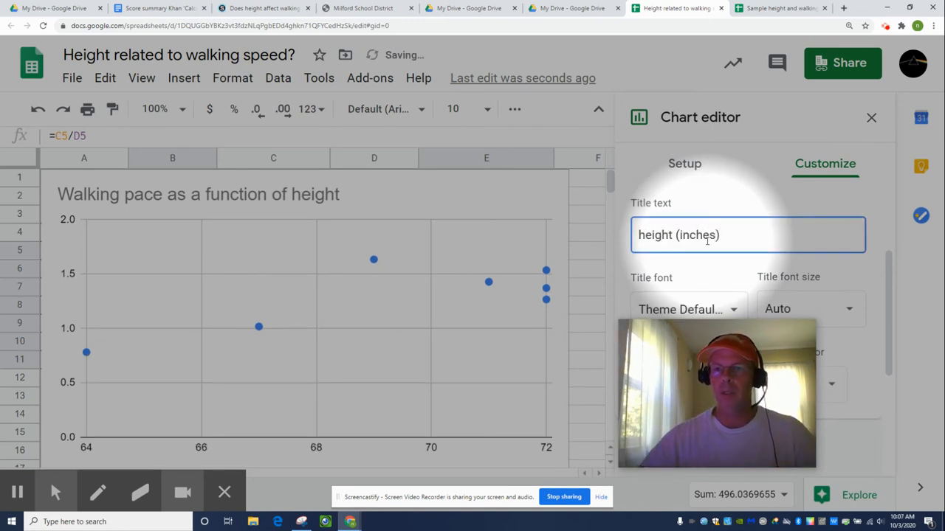
# Step: Set the chart's vertical axis title to "walking (meters per second)" and check both axis titles on the chart
pyautogui.scroll(2, 709, 244)
pyautogui.click(727, 259)
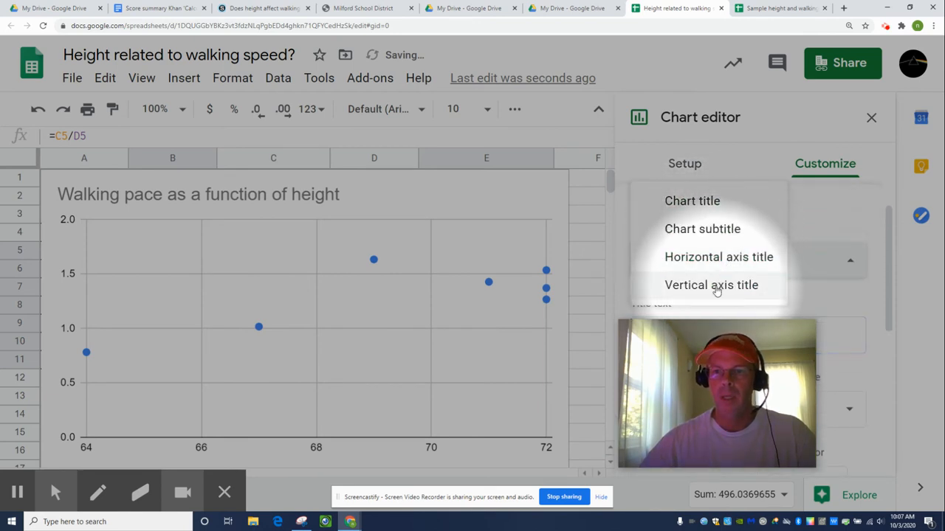
pyautogui.click(713, 285)
pyautogui.scroll(-1, 695, 301)
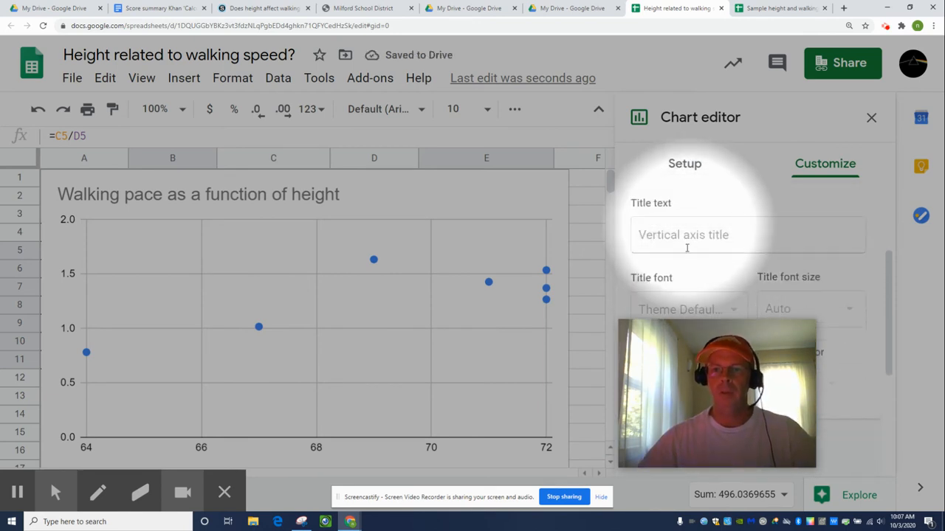
pyautogui.click(690, 236)
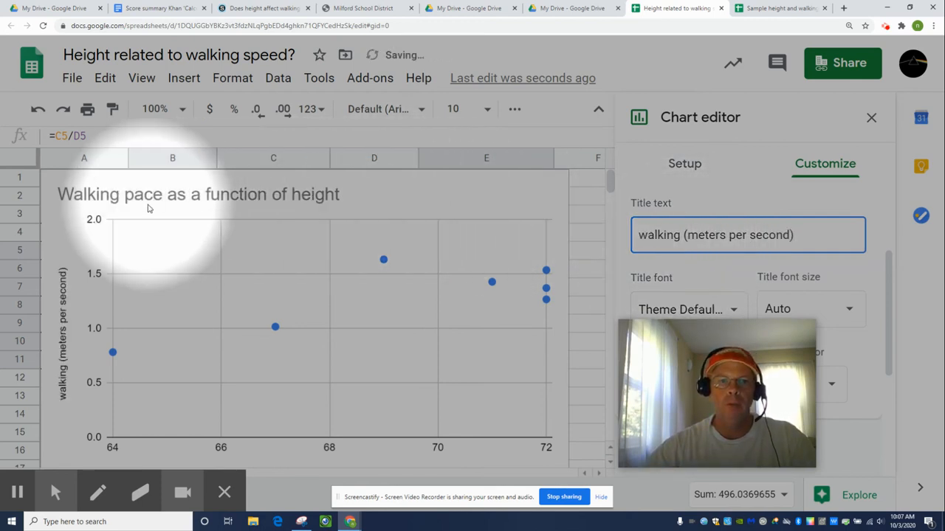
pyautogui.scroll(-1, 351, 399)
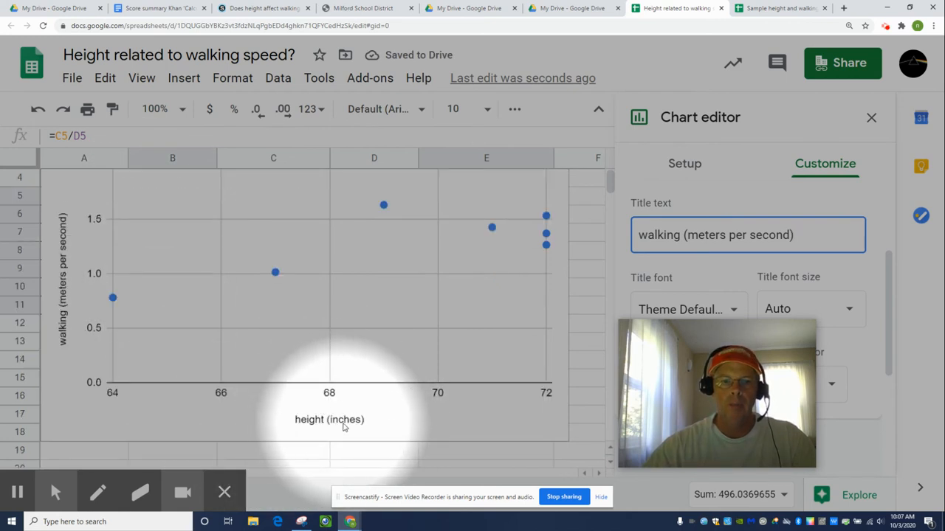
pyautogui.scroll(1, 194, 350)
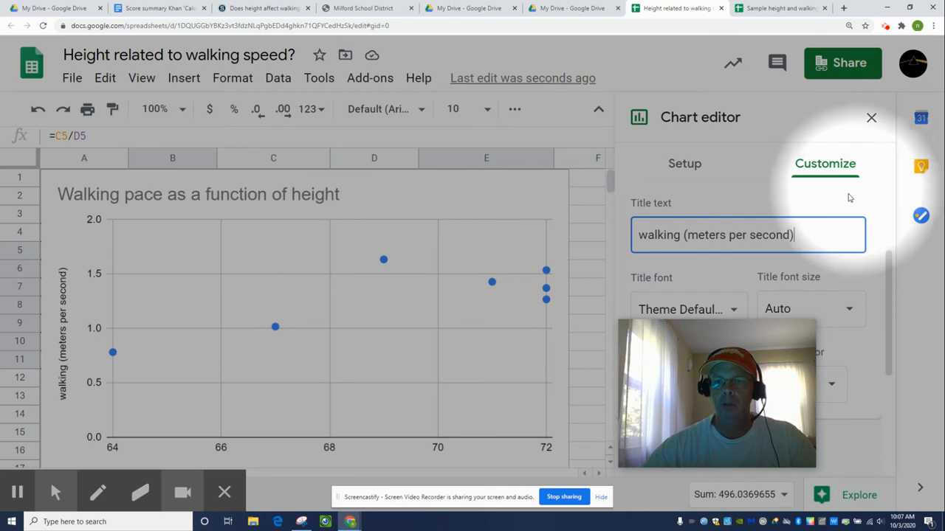
# Step: Add a trendline to the scatter chart's data series
pyautogui.scroll(2, 798, 234)
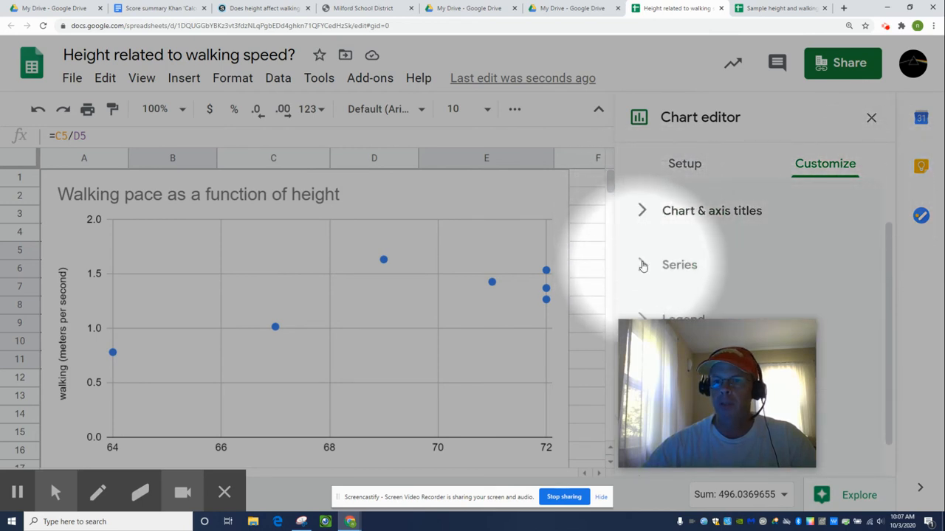
pyautogui.click(680, 257)
pyautogui.scroll(-2, 680, 256)
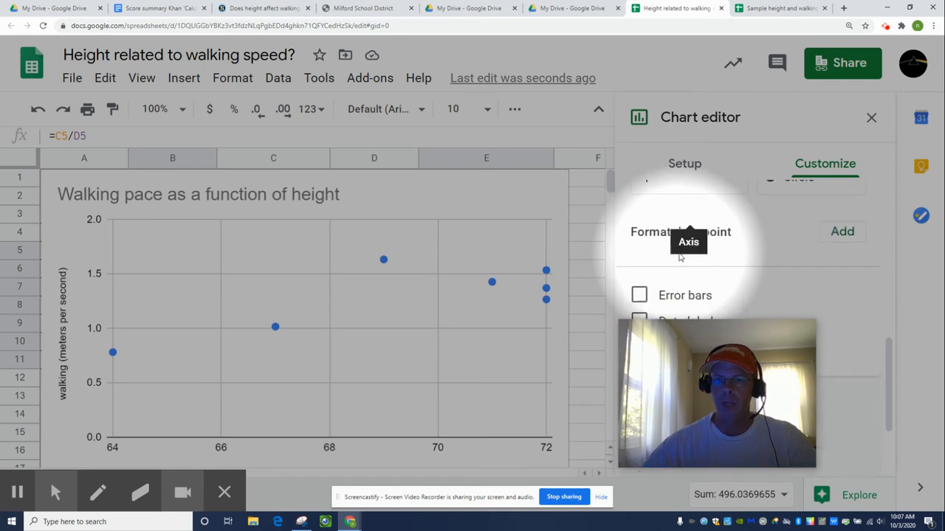
pyautogui.scroll(-1, 680, 256)
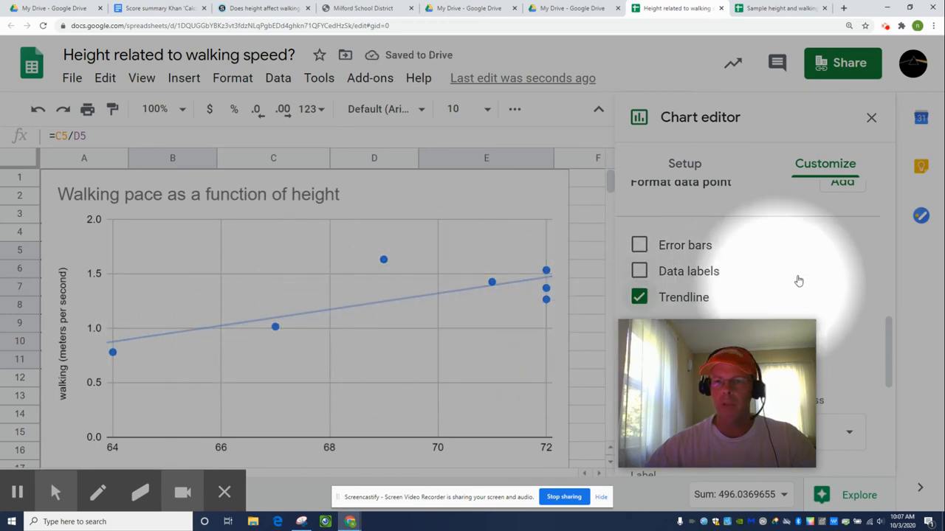
# Step: Set the trendline's label to Use Equation
pyautogui.scroll(-3, 774, 262)
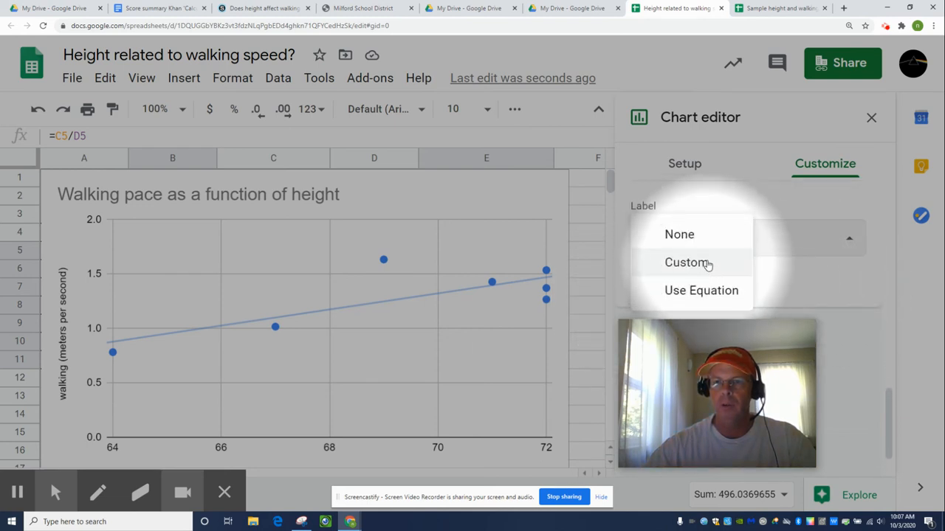
pyautogui.click(802, 243)
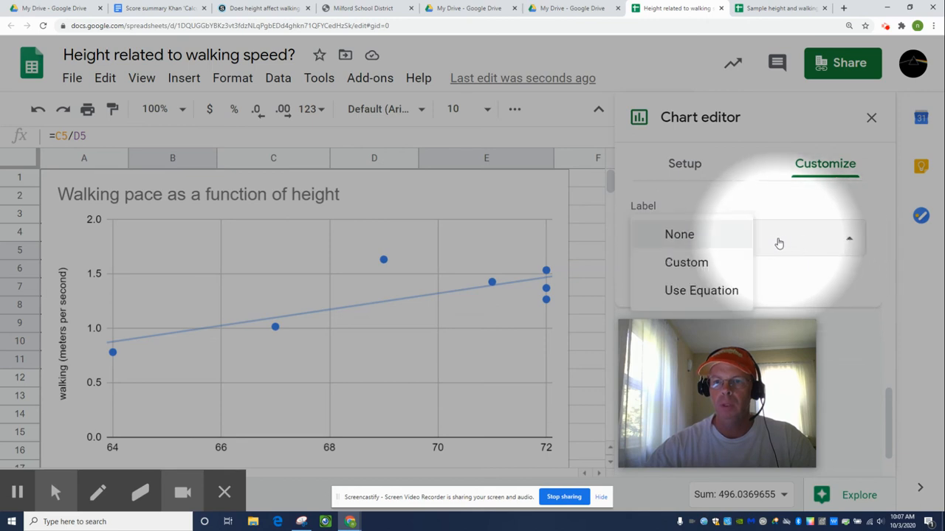
pyautogui.click(732, 293)
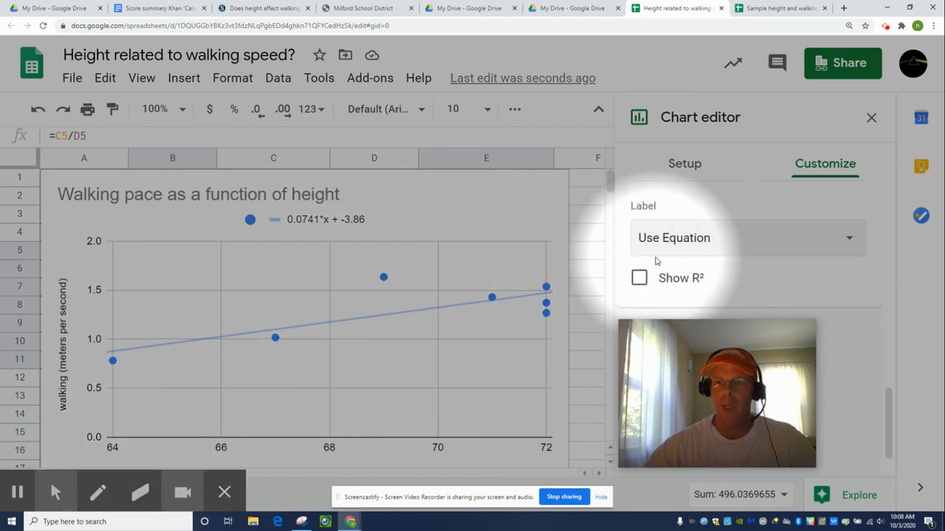
# Step: Set the minimum value of the chart's horizontal axis to 0
pyautogui.scroll(2, 650, 262)
pyautogui.scroll(4, 654, 262)
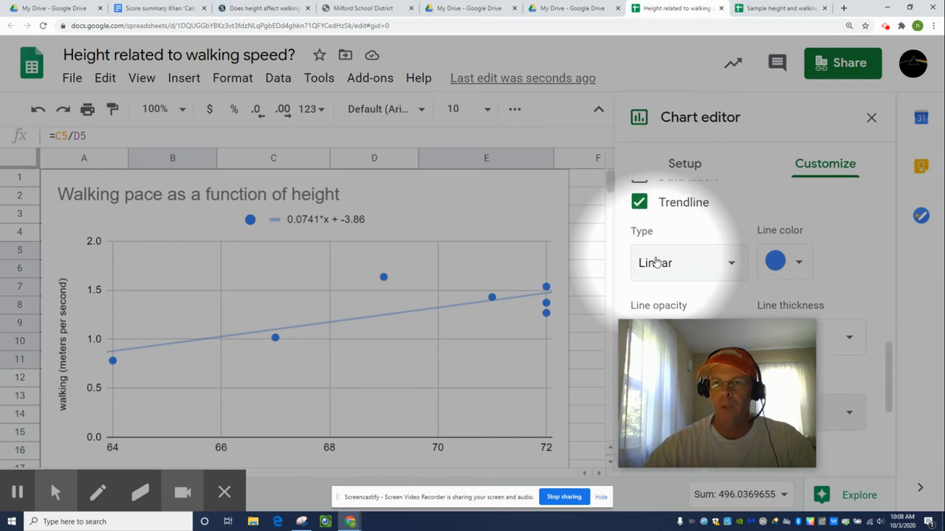
pyautogui.scroll(1, 655, 262)
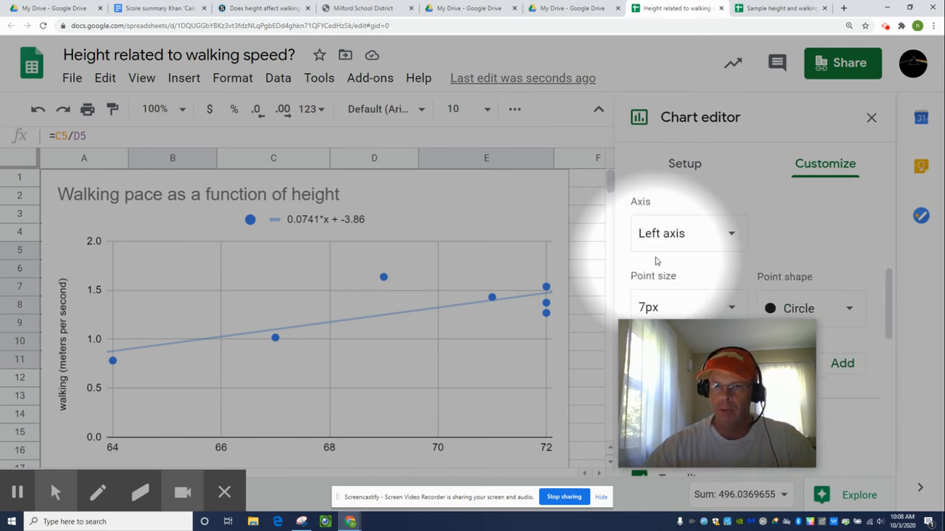
pyautogui.click(657, 259)
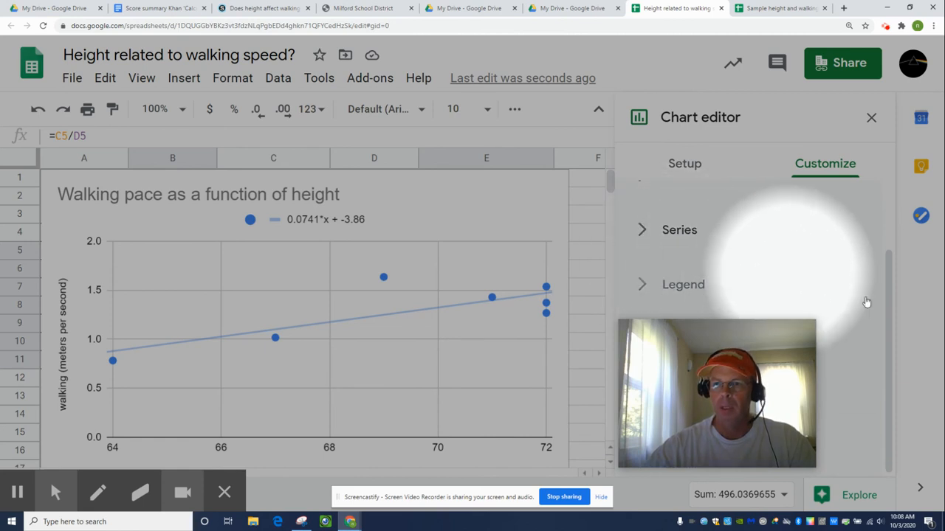
pyautogui.moveTo(768, 378); pyautogui.dragTo(764, 201)
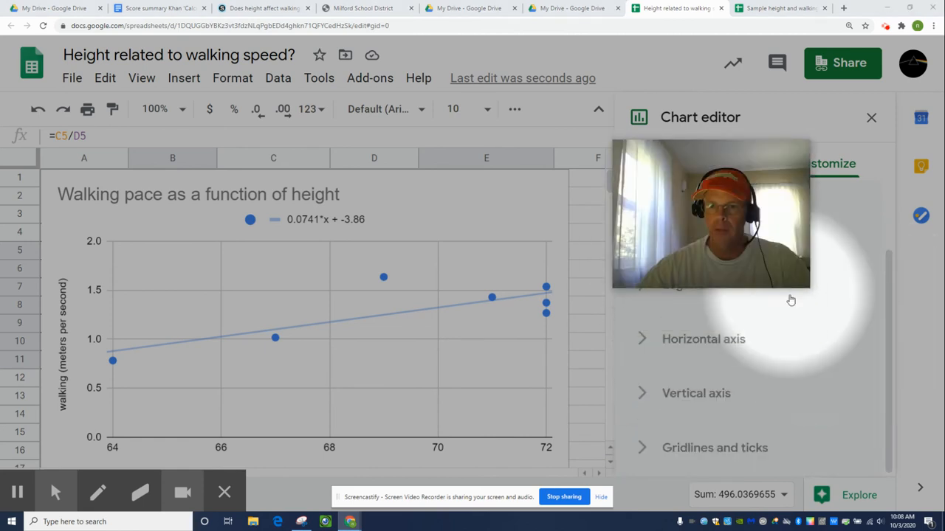
pyautogui.click(683, 349)
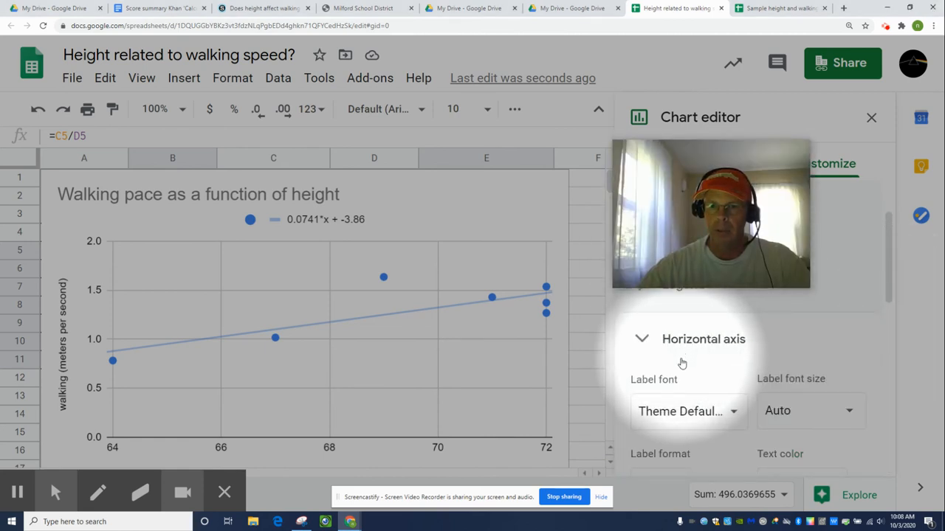
pyautogui.scroll(-1, 694, 406)
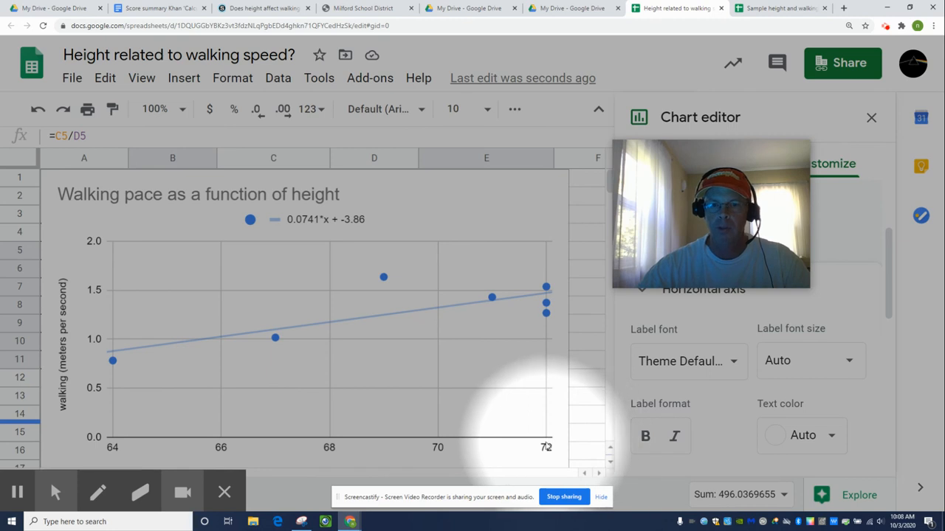
pyautogui.scroll(-2, 740, 413)
pyautogui.scroll(-1, 741, 411)
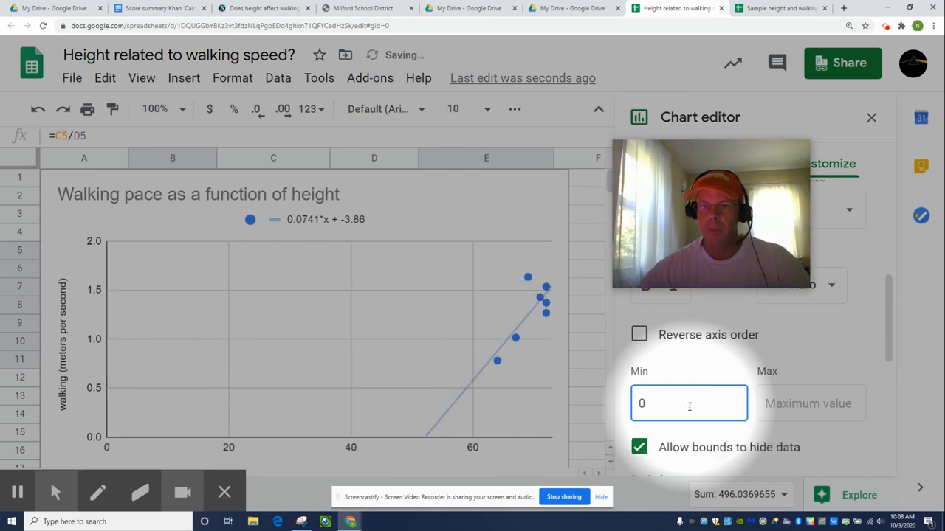
pyautogui.scroll(5, 689, 406)
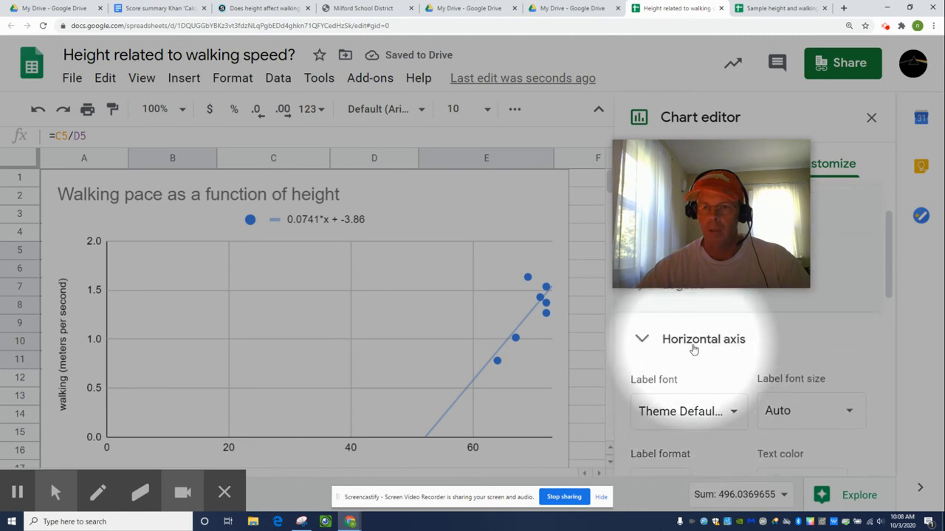
pyautogui.scroll(-3, 694, 349)
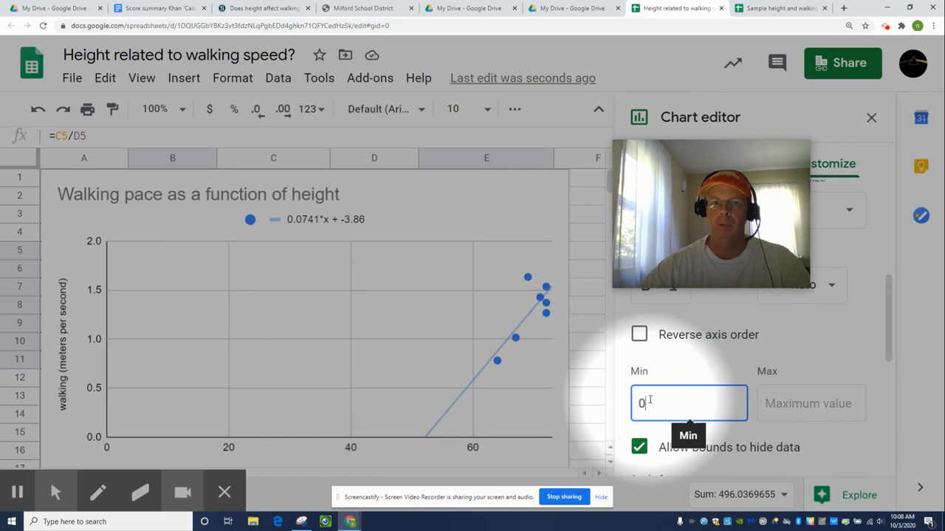
pyautogui.moveTo(61, 492)
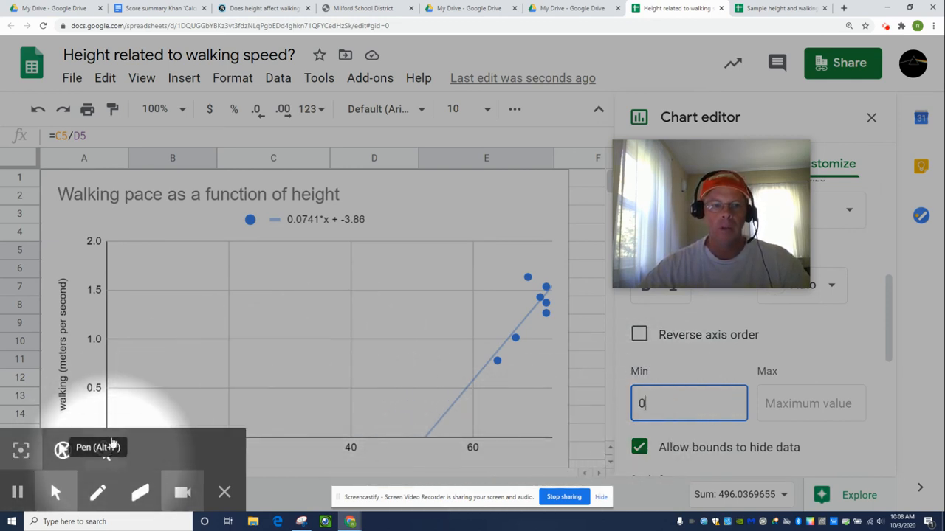